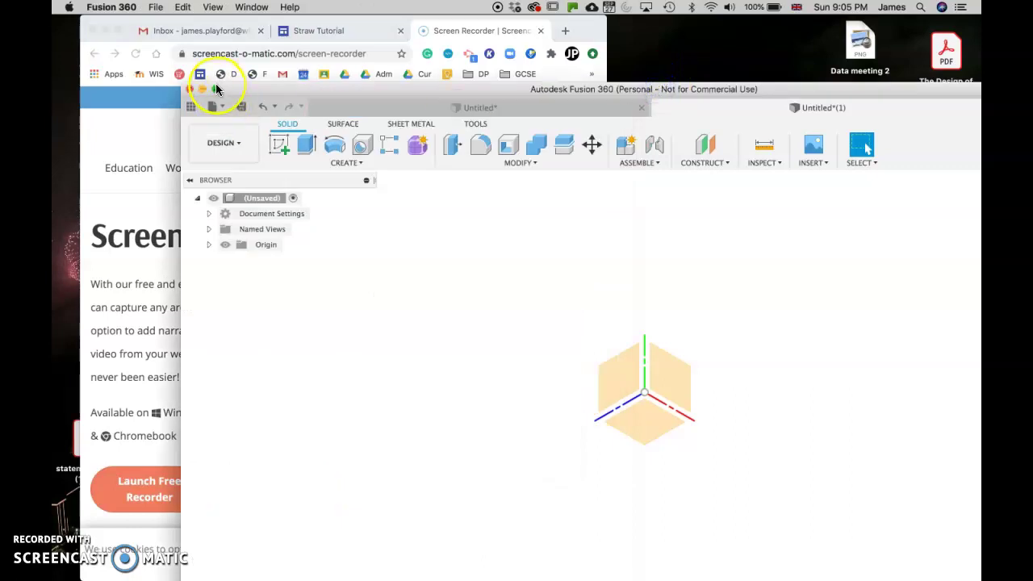
# - Maximise the Fusion 360 window so the empty untitled design fills the screen
pyautogui.click(215, 88)
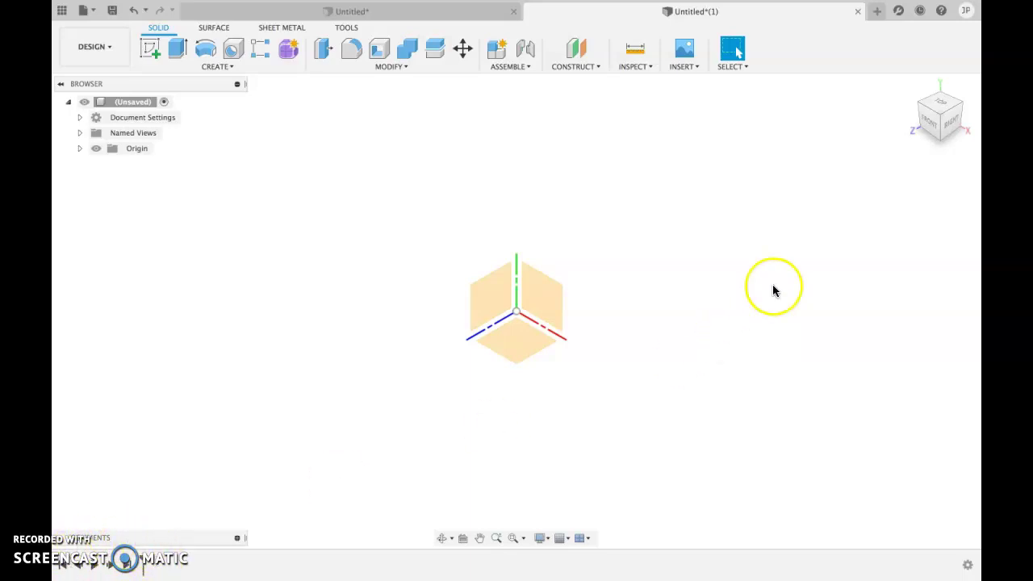
pyautogui.moveTo(903, 131)
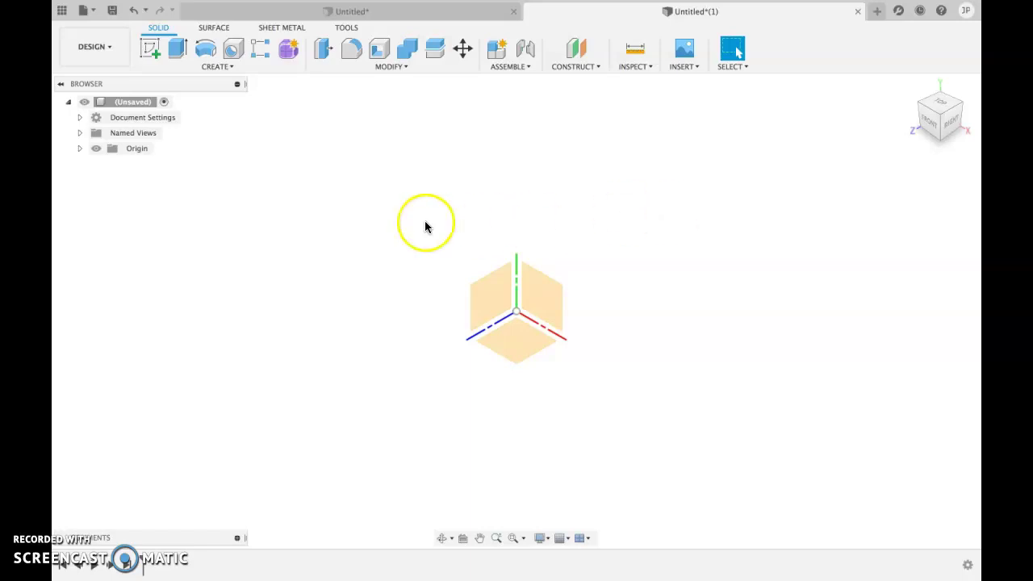
# - Start a sketch on the bottom origin plane and draw a 7 mm circle centred on the origin
pyautogui.click(149, 50)
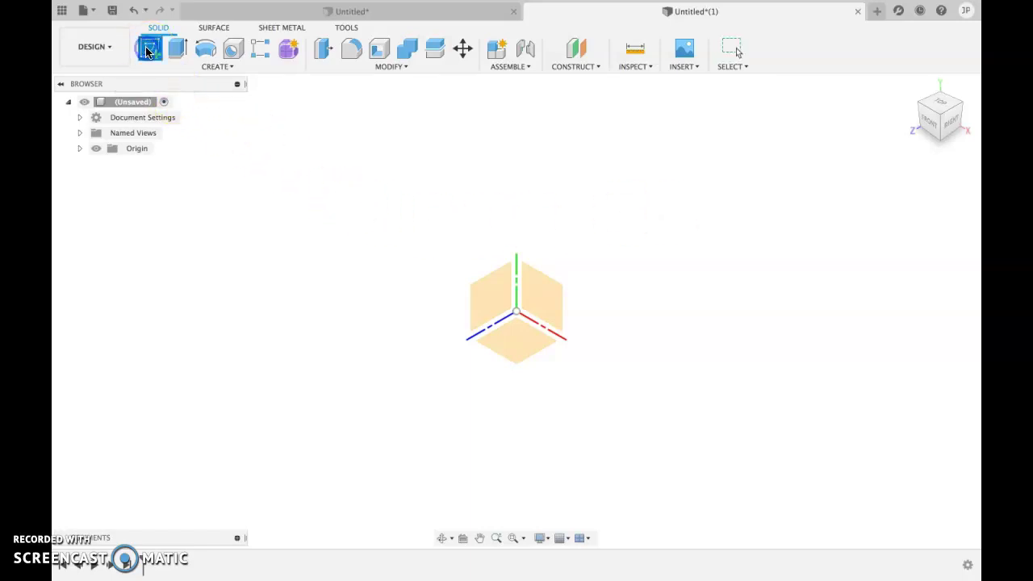
pyautogui.click(523, 337)
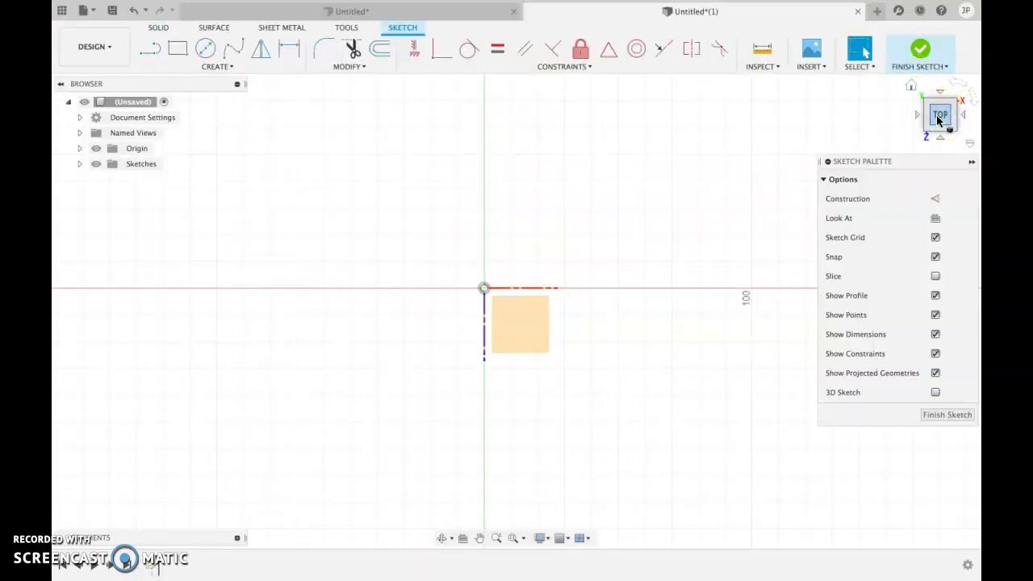
pyautogui.click(205, 50)
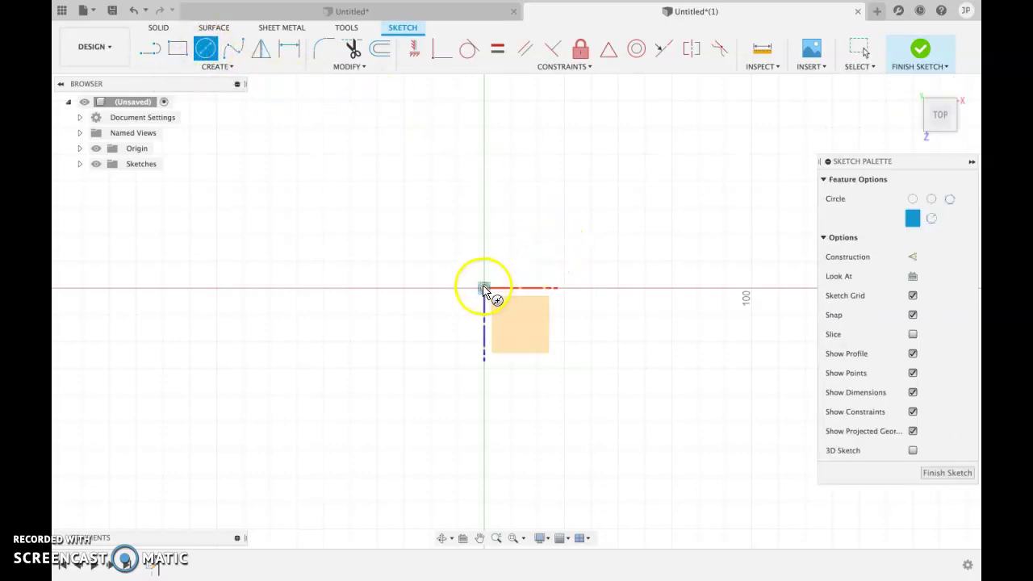
pyautogui.click(483, 288)
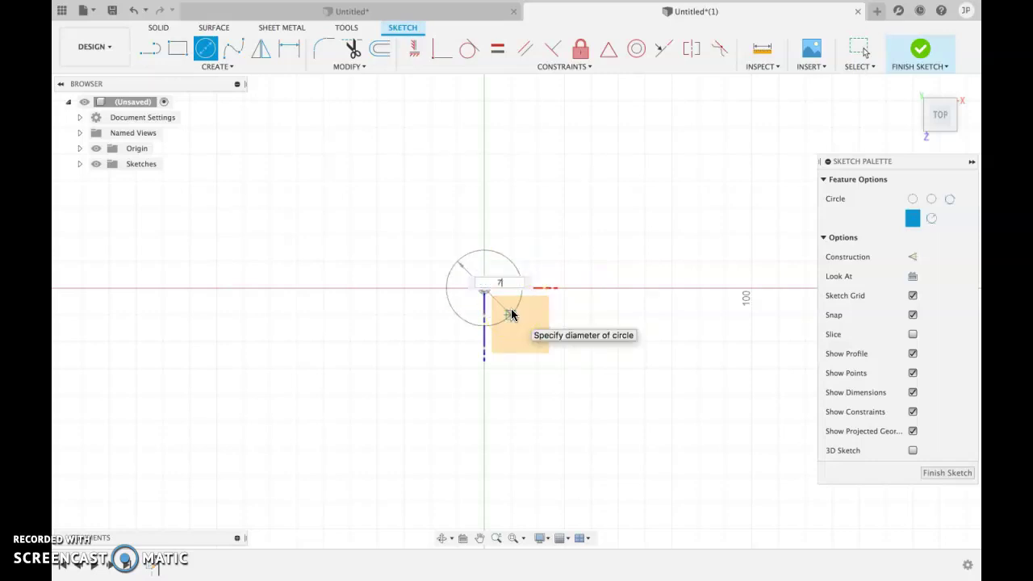
pyautogui.write('7')
pyautogui.press('Tab')
pyautogui.press('Return')
pyautogui.press('Escape')
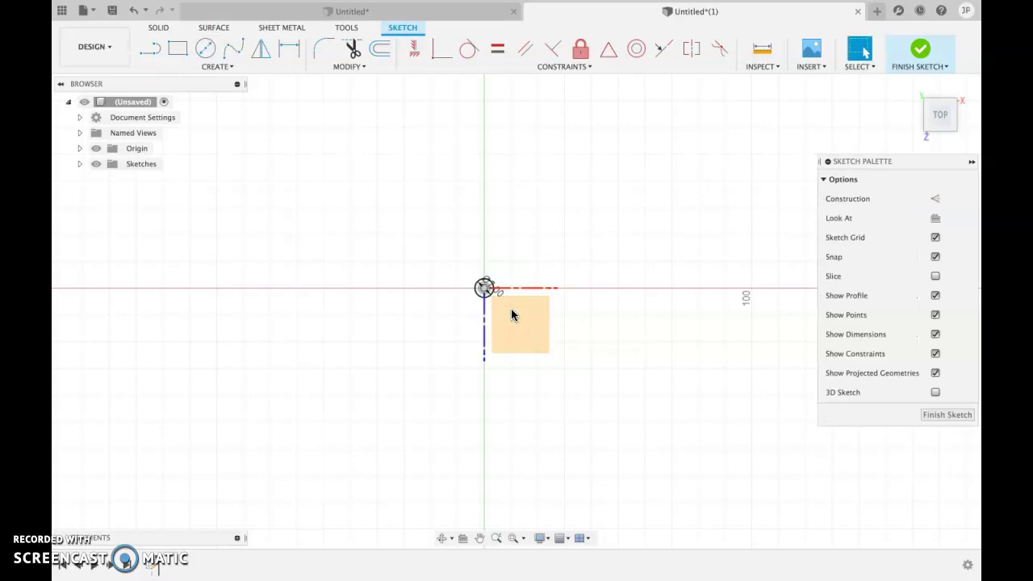
# - Draw a second, 8 mm diameter circle centred on the origin
pyautogui.click(205, 49)
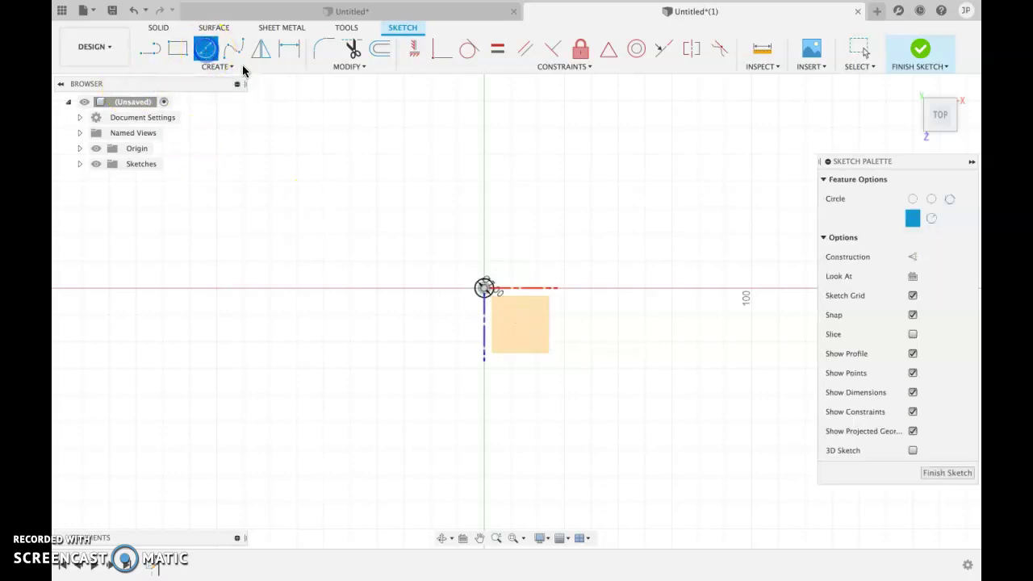
pyautogui.click(485, 288)
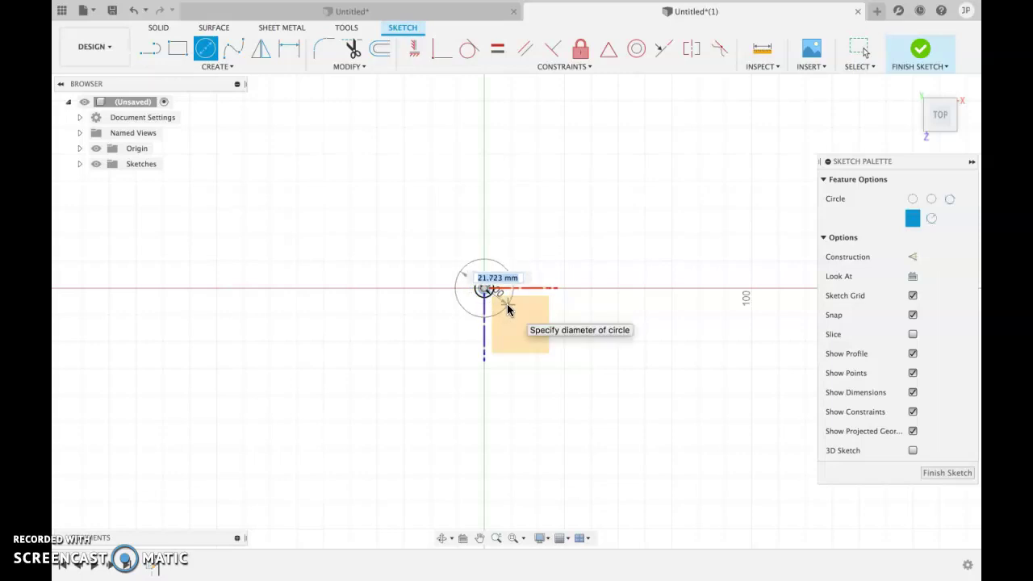
pyautogui.press('Return')
pyautogui.press('Escape')
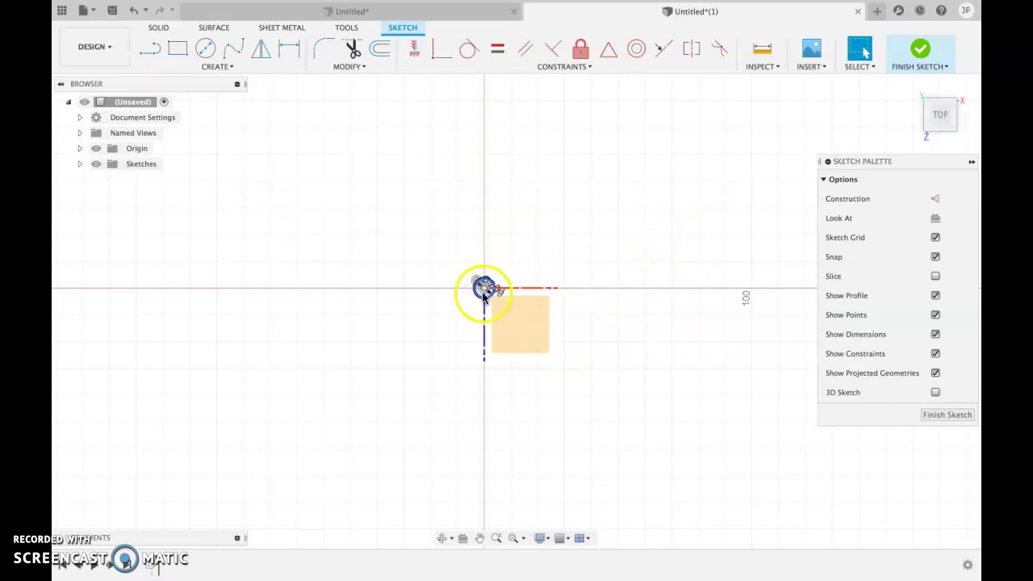
# - Finish the circle sketch and start a new sketch on the front origin plane
pyautogui.click(918, 50)
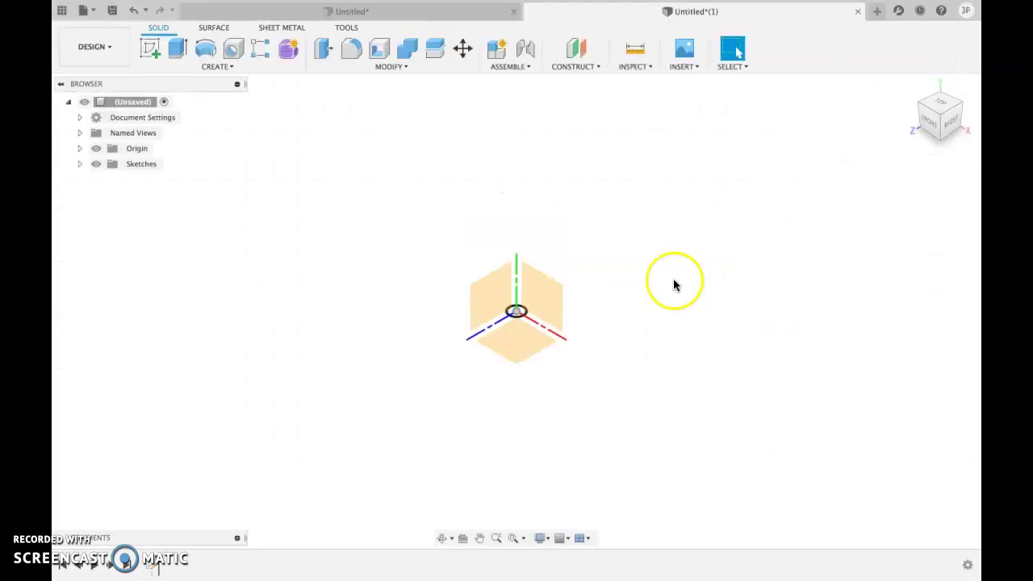
pyautogui.click(150, 48)
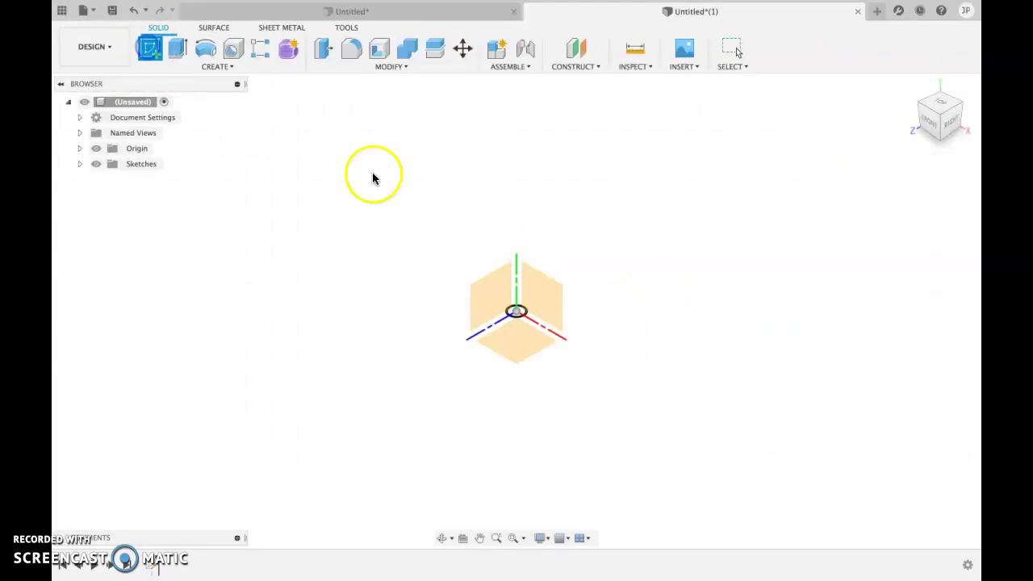
pyautogui.click(543, 288)
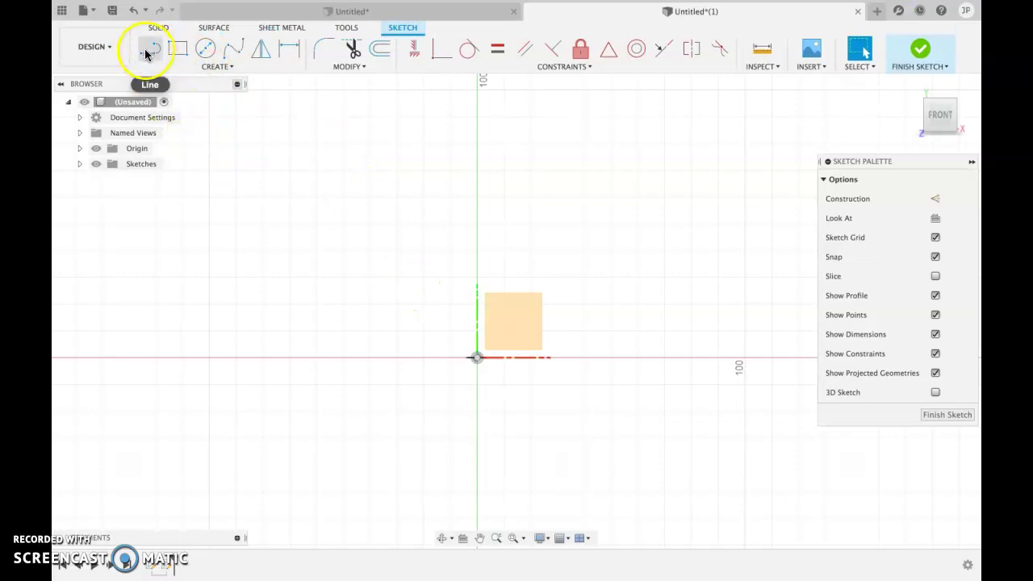
# - Draw a 150 mm vertical line up from the origin and pan to show its top
pyautogui.click(146, 53)
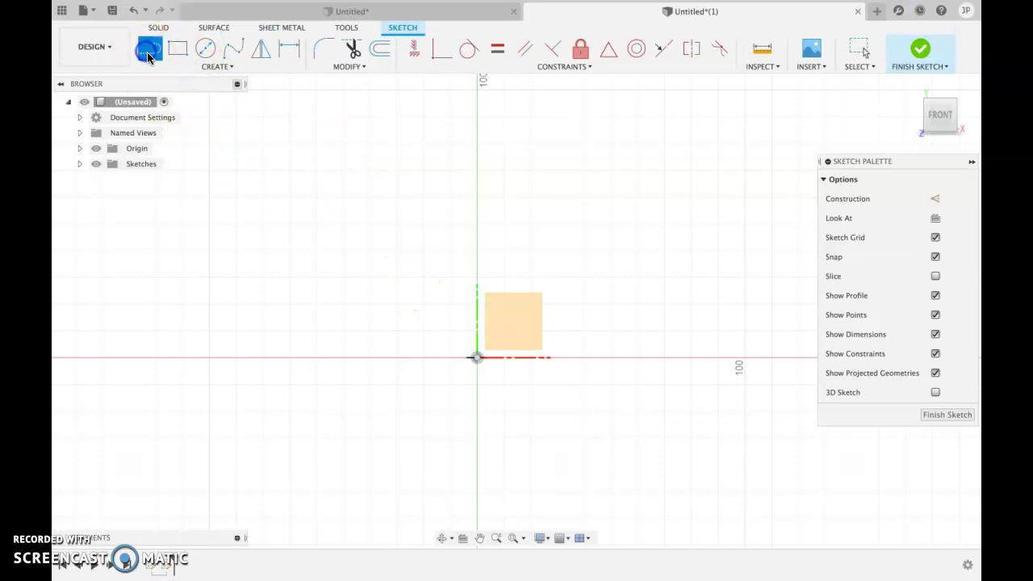
pyautogui.click(478, 359)
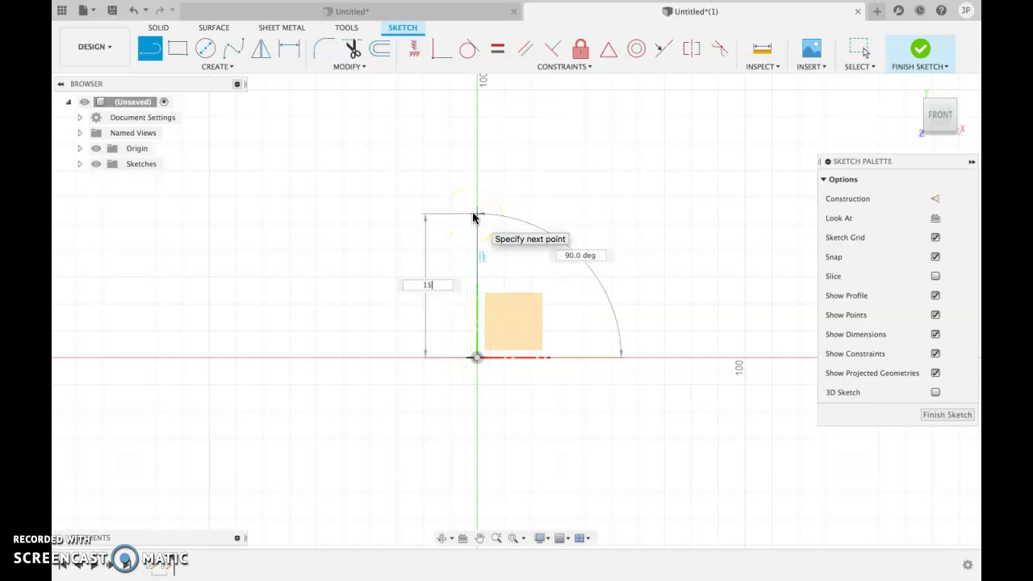
pyautogui.press('Tab')
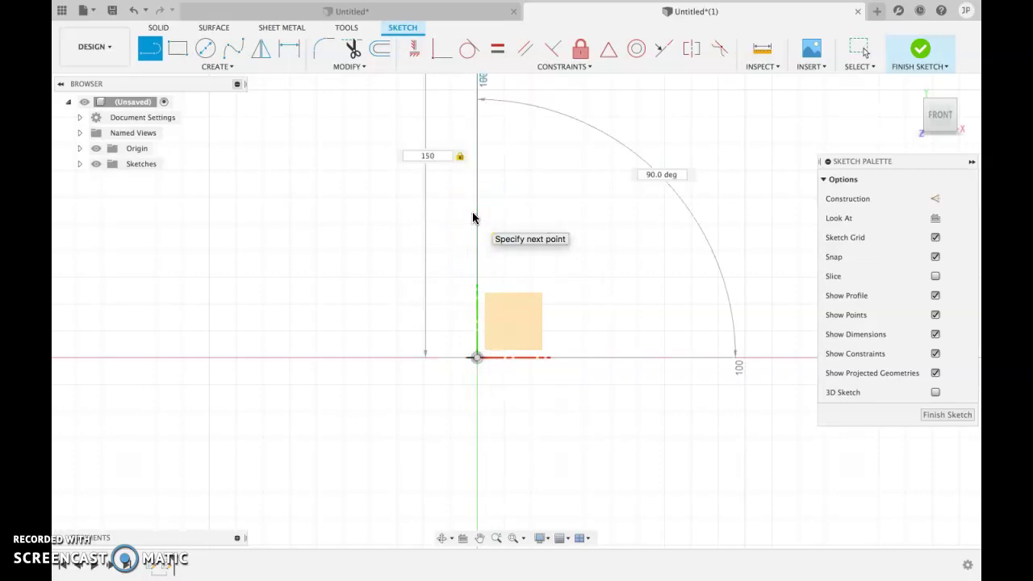
pyautogui.press('Return')
pyautogui.press('Escape')
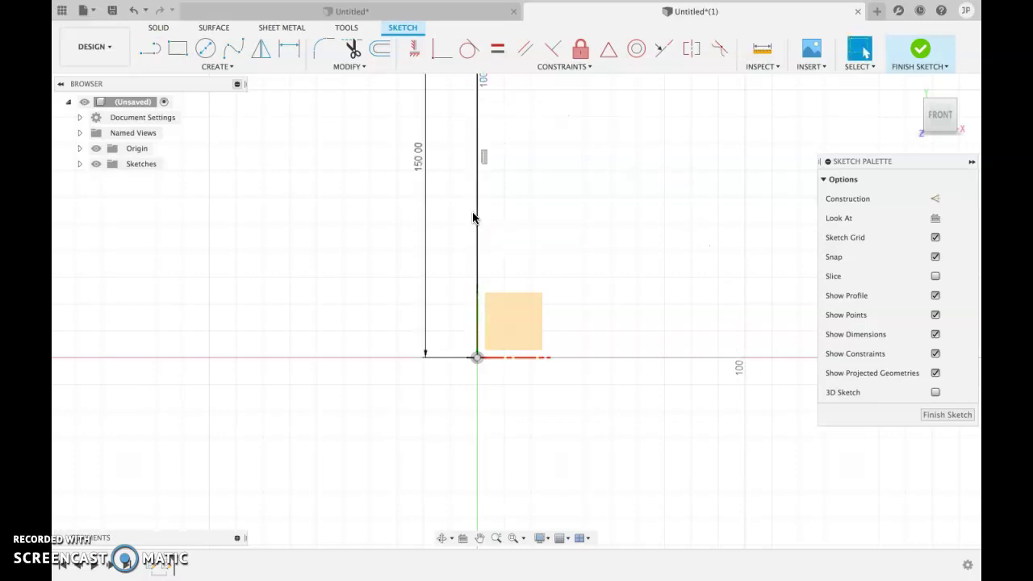
pyautogui.click(479, 537)
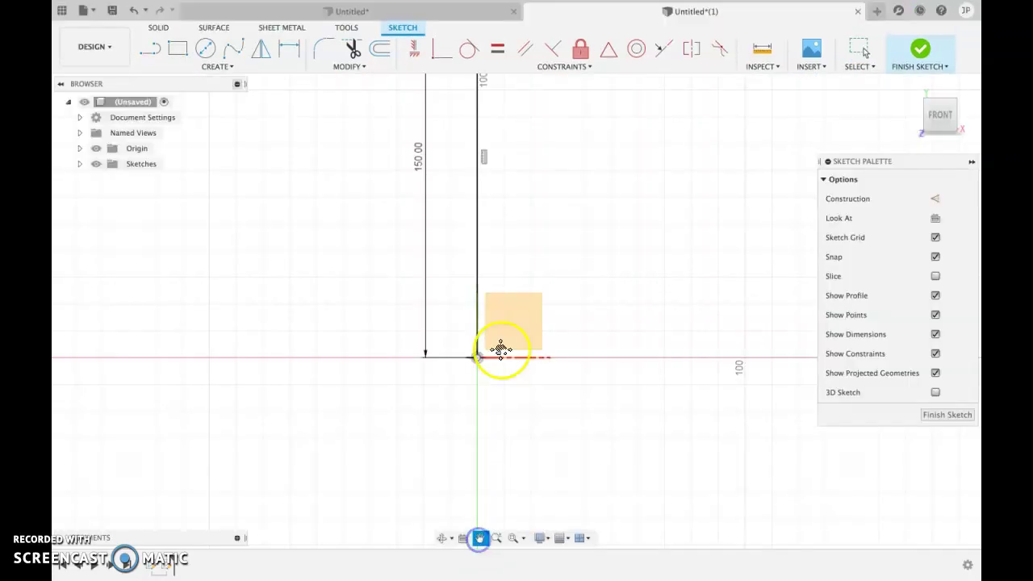
pyautogui.moveTo(473, 290); pyautogui.dragTo(476, 455)
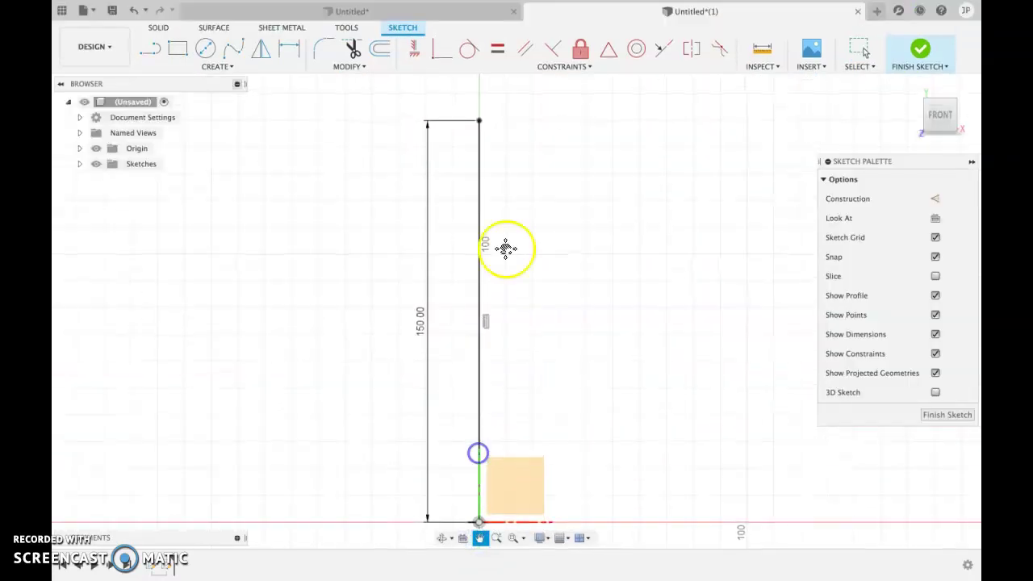
pyautogui.moveTo(511, 150); pyautogui.dragTo(462, 332)
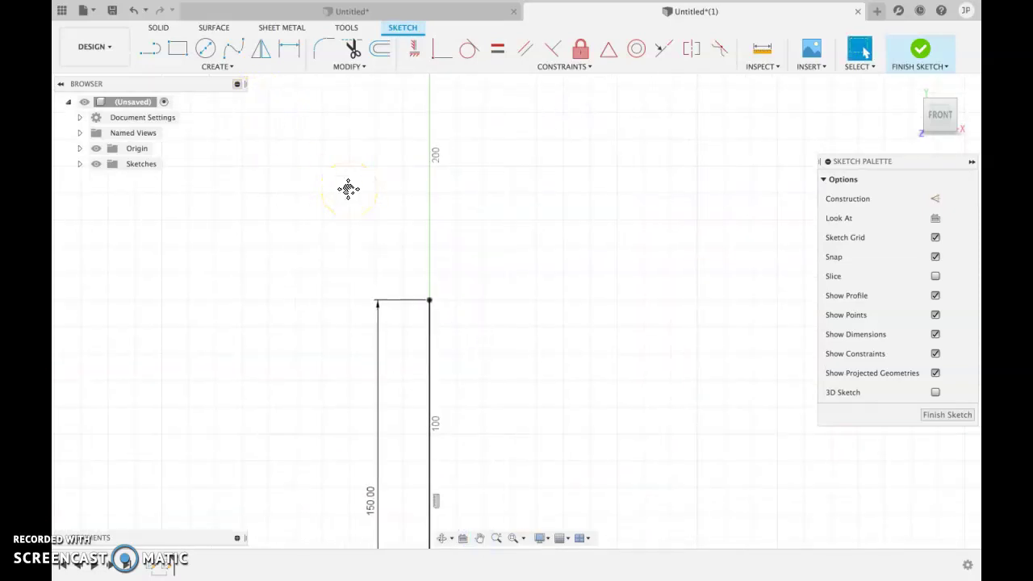
# - Draw a 50 mm line at 70° from the top endpoint of the vertical line
pyautogui.click(149, 48)
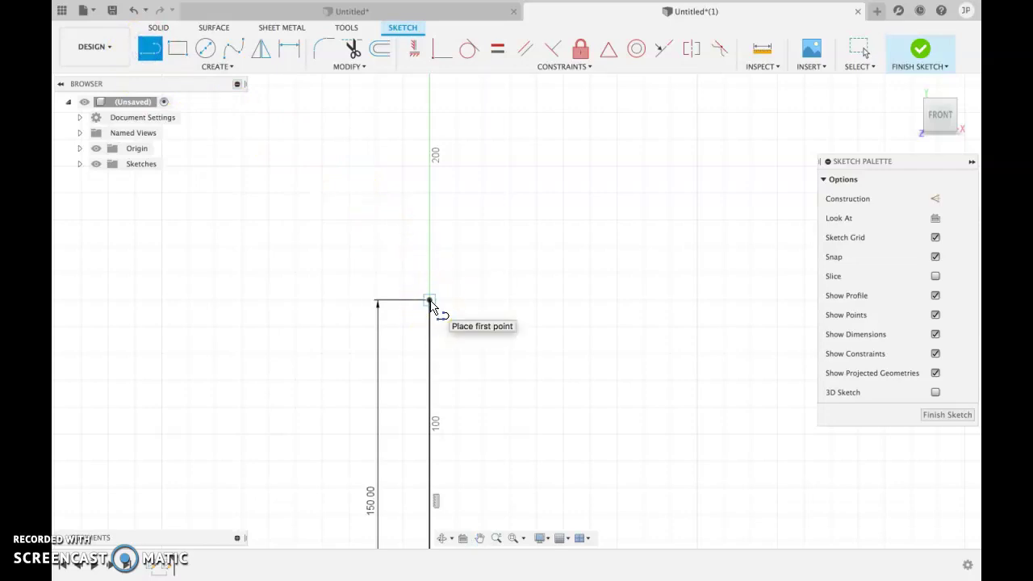
pyautogui.click(429, 301)
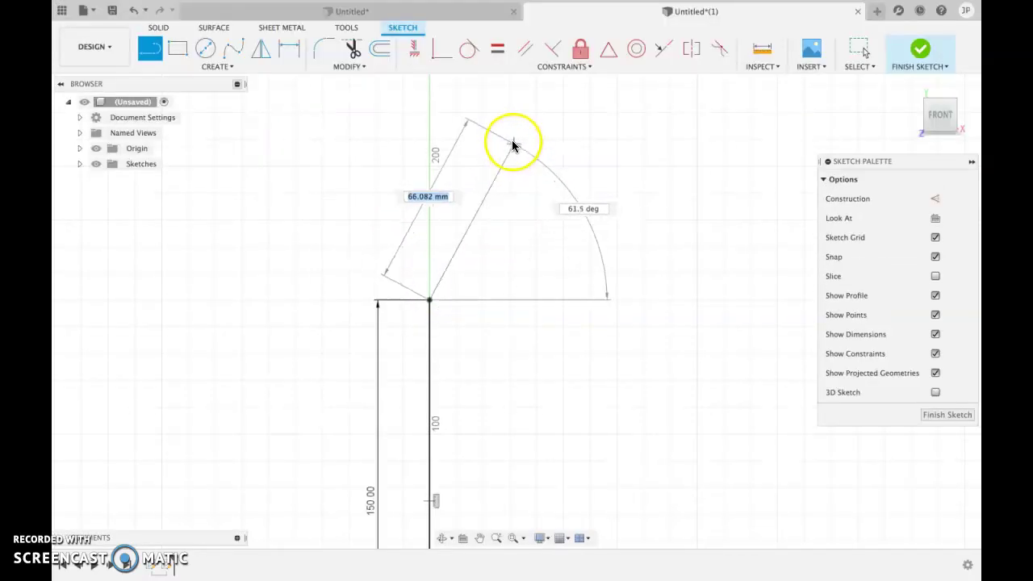
pyautogui.write('5')
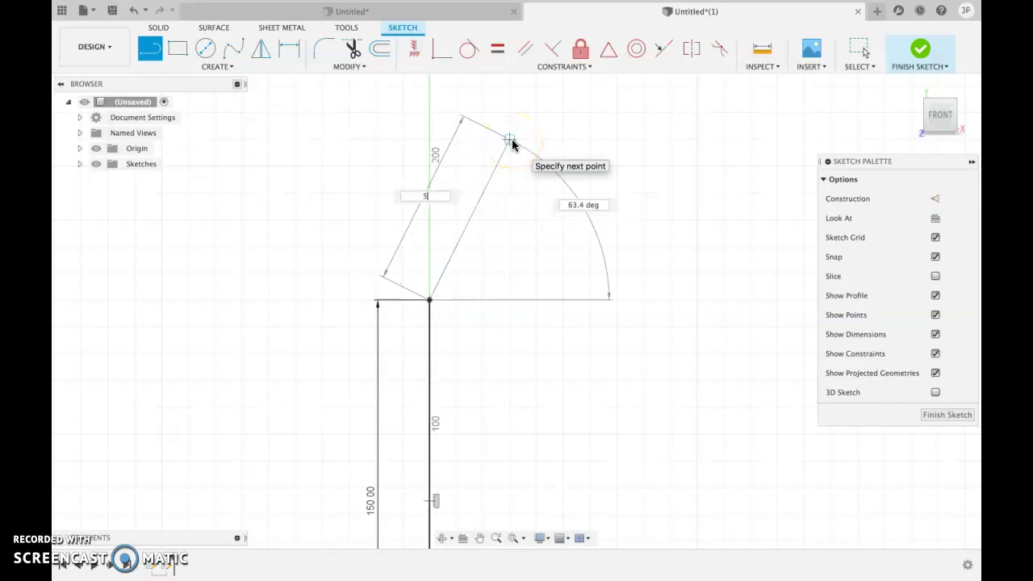
pyautogui.write('0')
pyautogui.press('Tab')
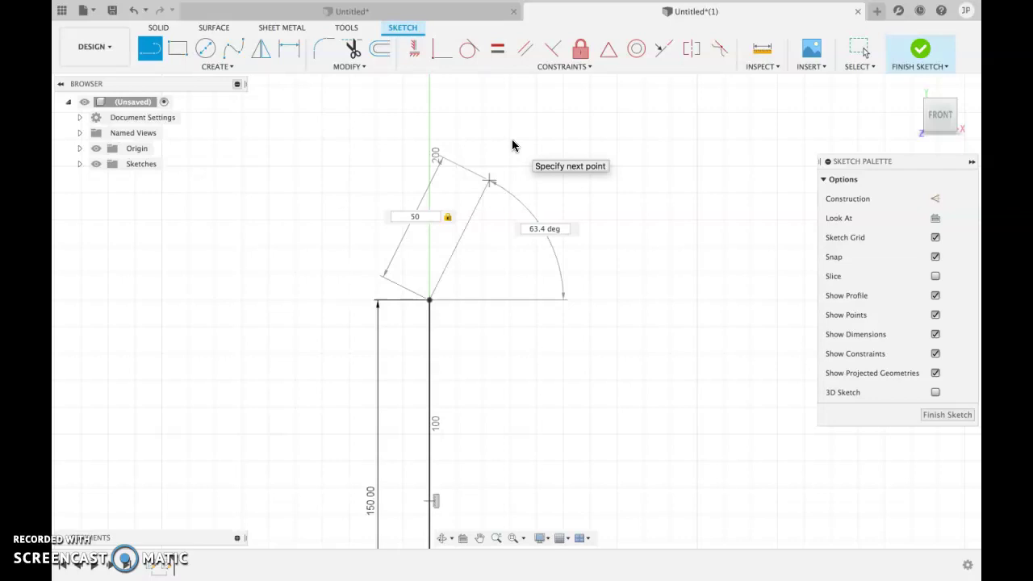
pyautogui.press('Tab')
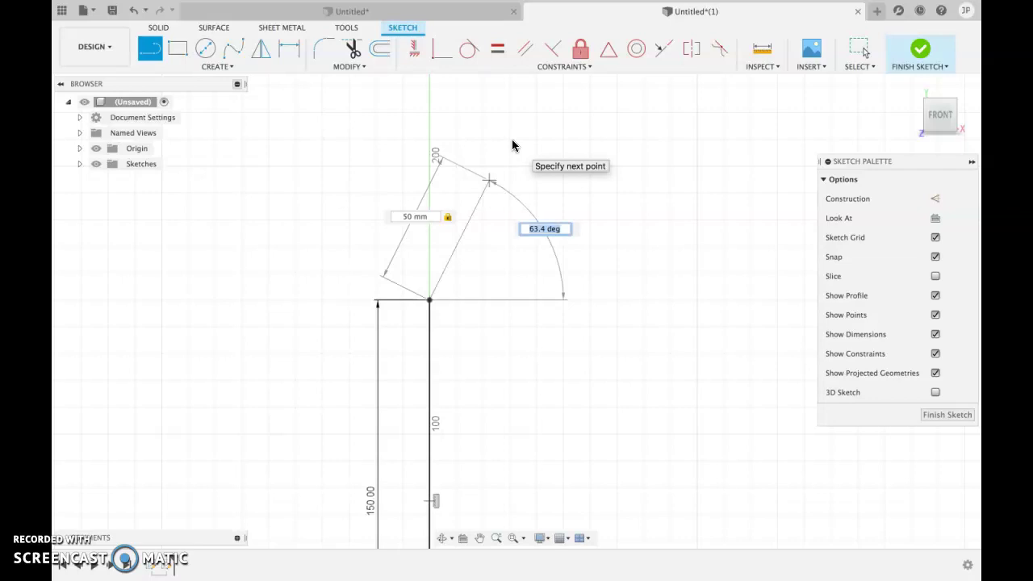
pyautogui.write('70')
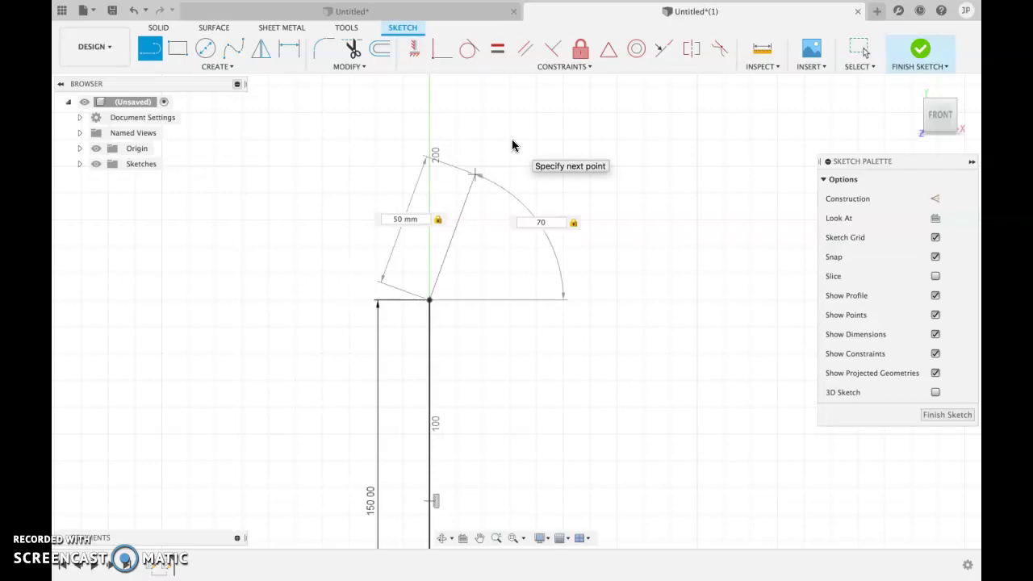
pyautogui.press('Return')
pyautogui.press('Escape')
# - Fillet the corner between the 70° line and the vertical line, entering a radius of 5
pyautogui.click(366, 53)
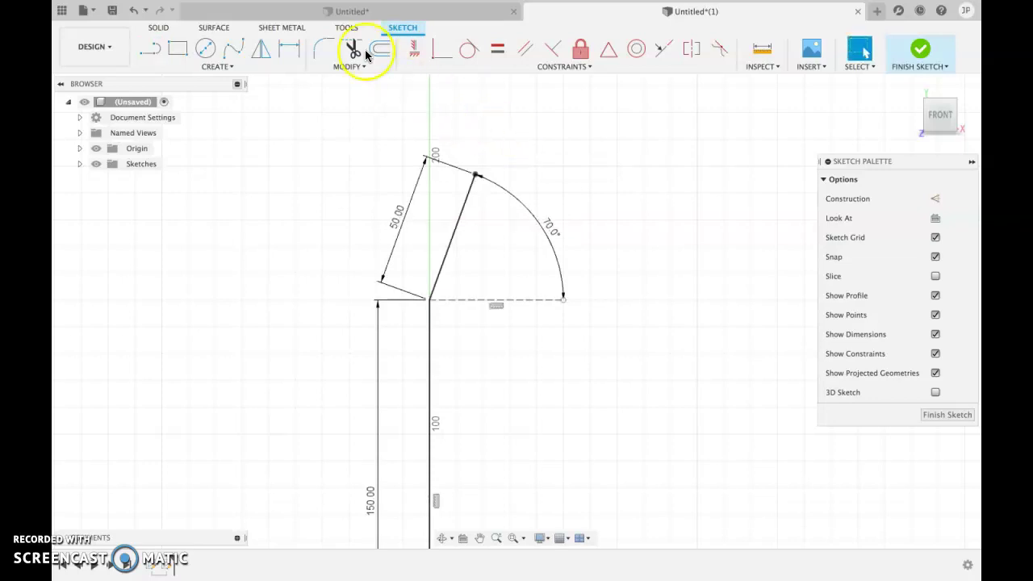
pyautogui.click(321, 50)
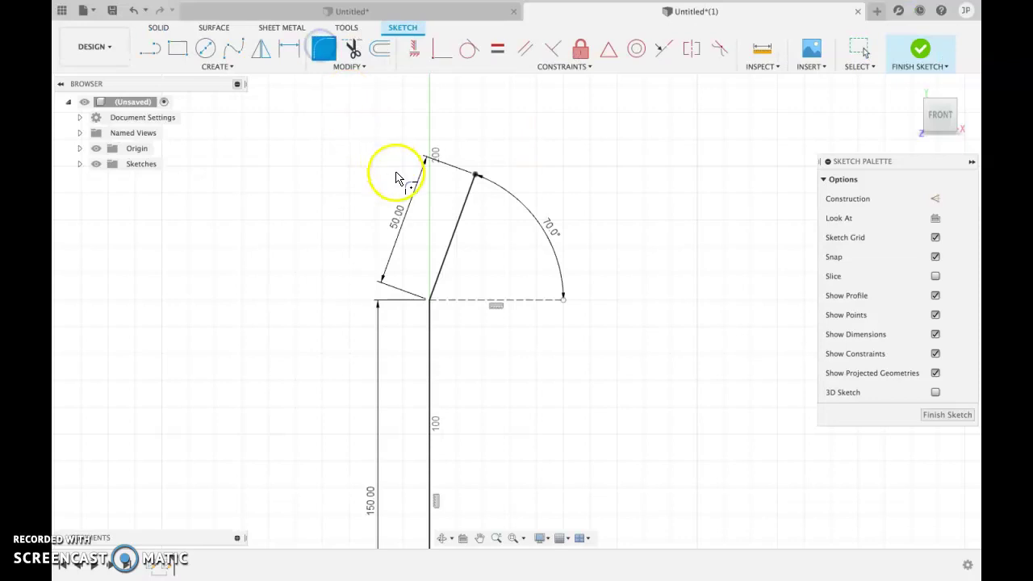
pyautogui.click(445, 268)
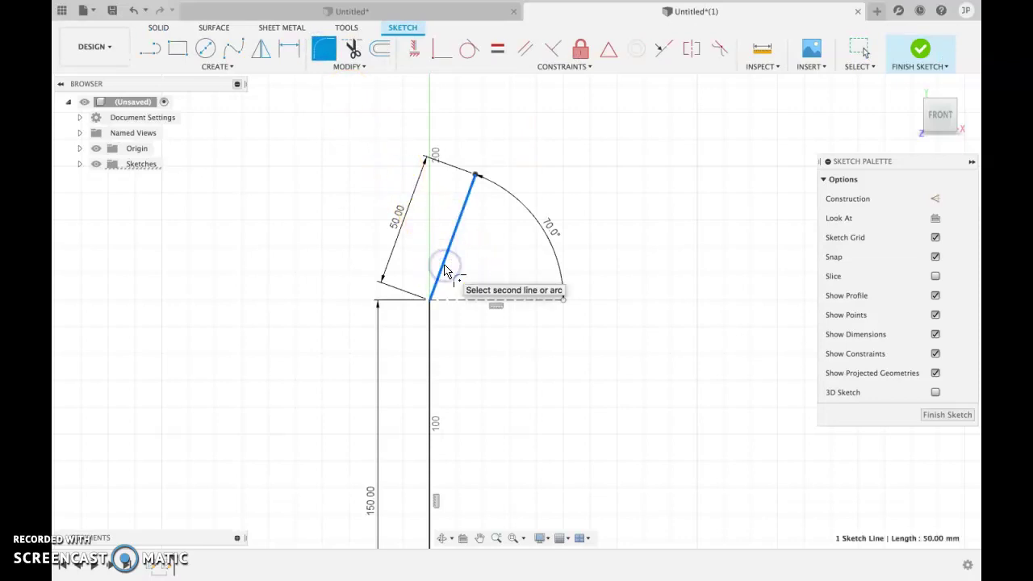
pyautogui.click(432, 345)
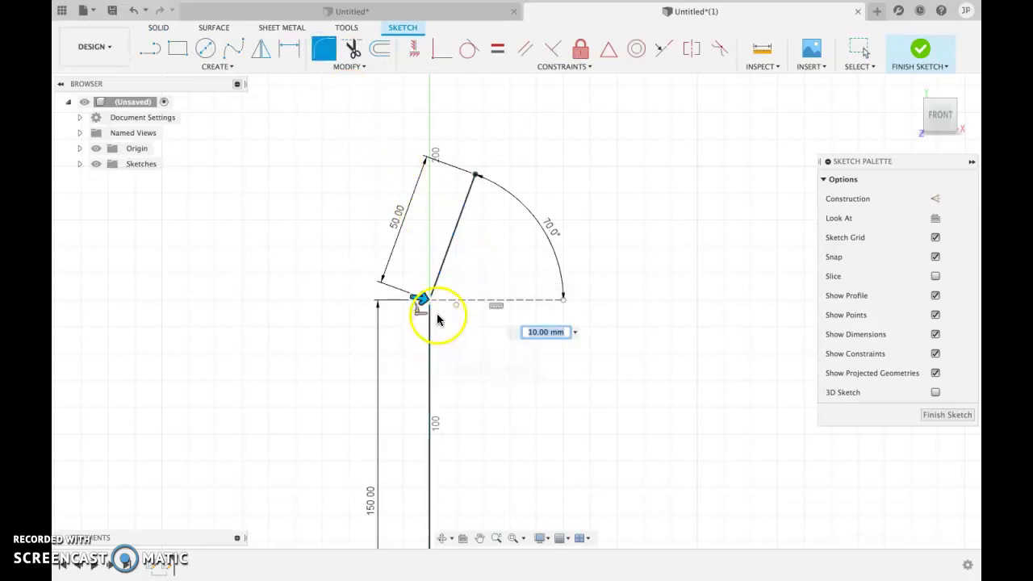
pyautogui.moveTo(421, 300)
pyautogui.mouseDown()
pyautogui.moveTo(457, 301)
pyautogui.moveTo(434, 297)
pyautogui.mouseUp()
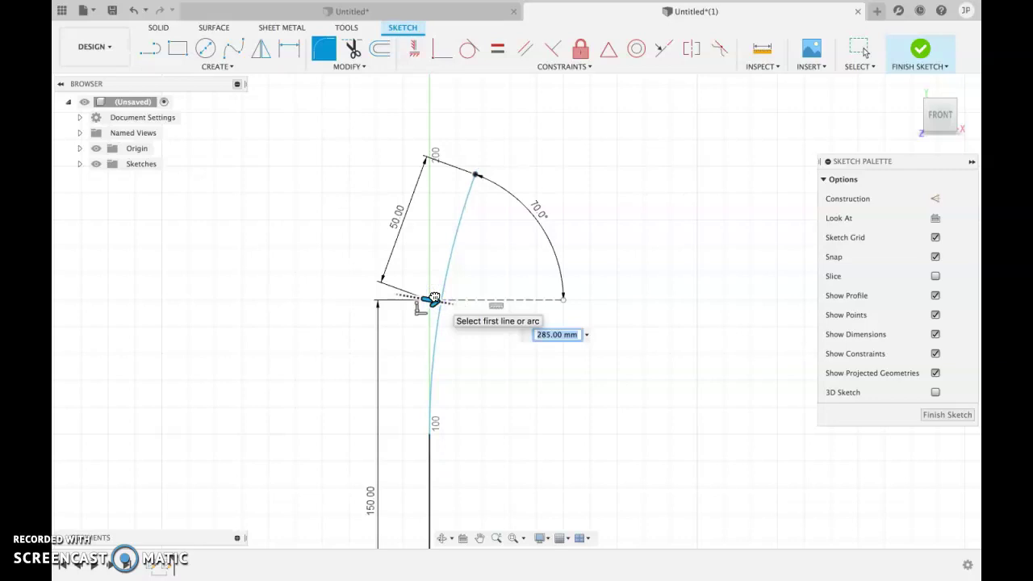
pyautogui.write('5')
pyautogui.press('Return')
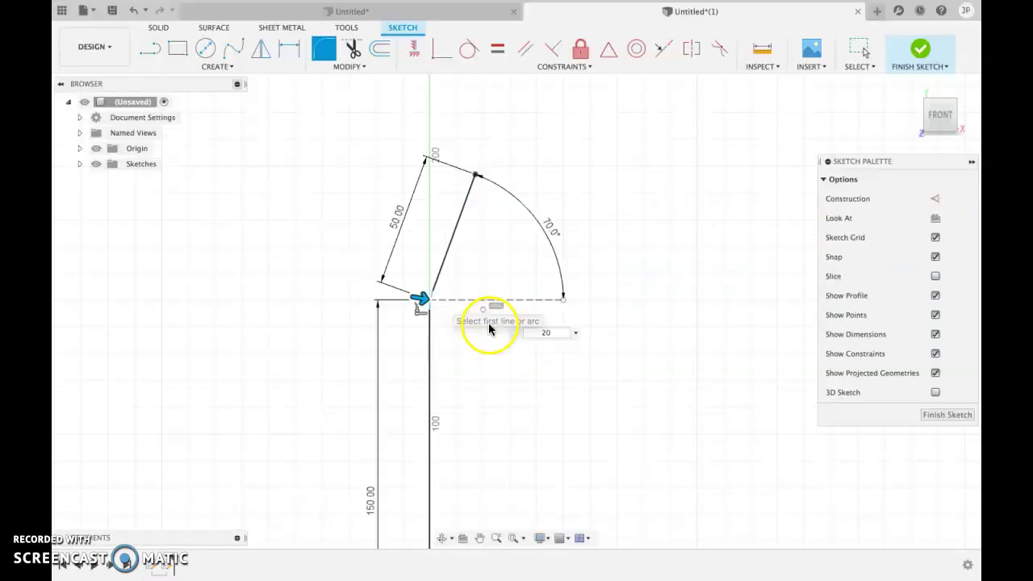
pyautogui.click(428, 302)
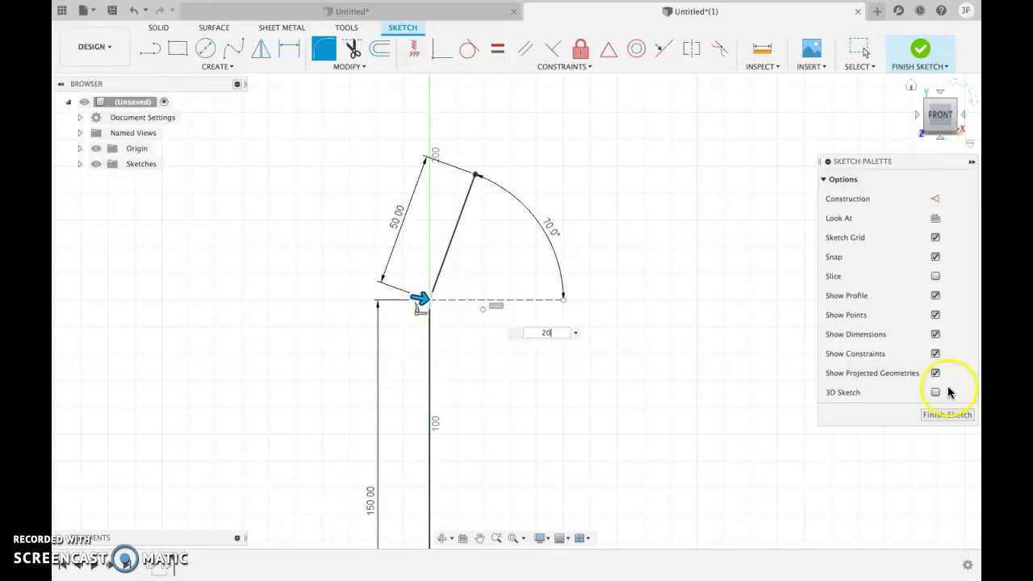
# - Finish the line sketch and start a Pipe feature from the Solid Create menu
pyautogui.click(919, 50)
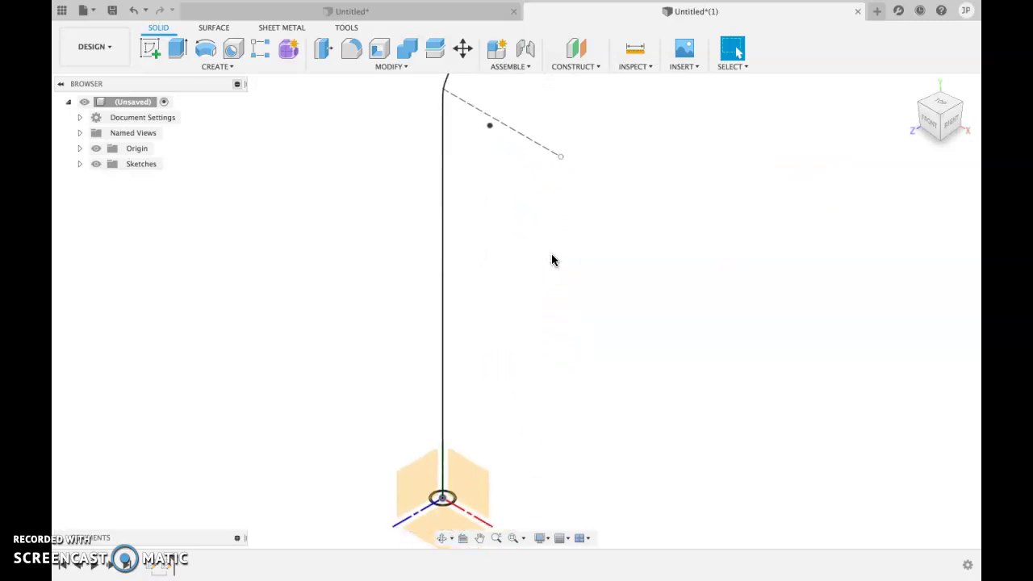
pyautogui.click(466, 288)
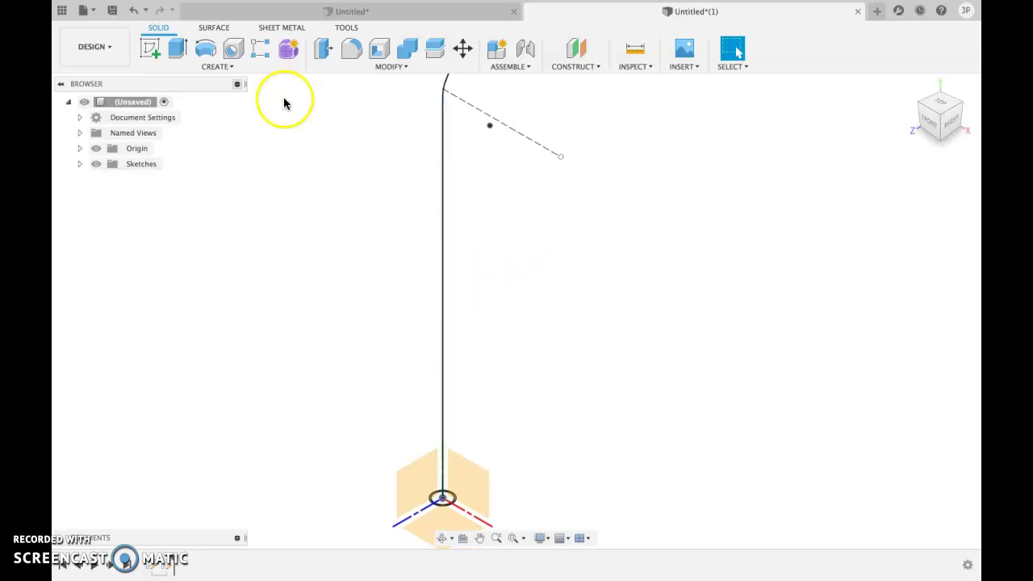
pyautogui.click(227, 67)
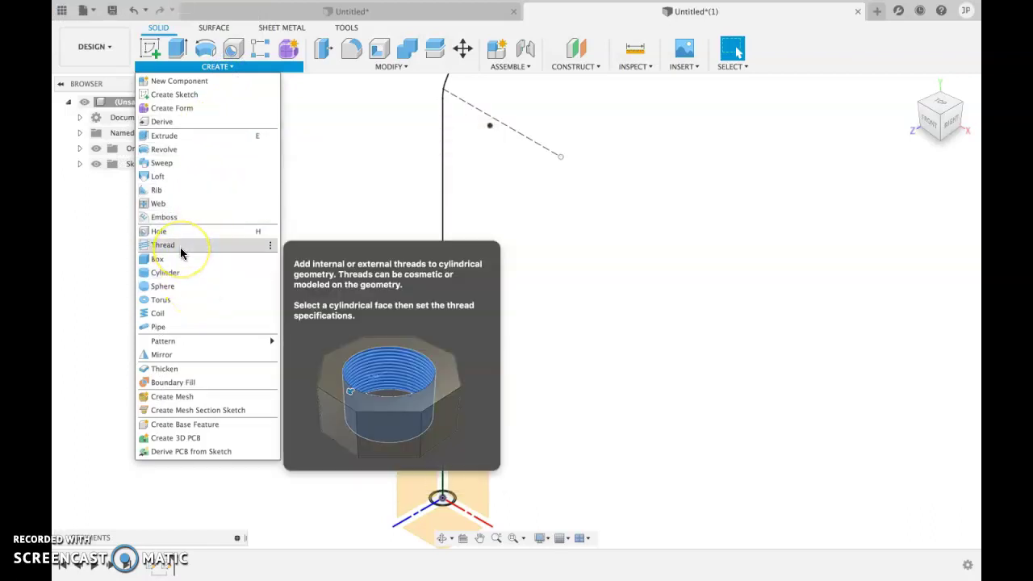
pyautogui.click(161, 327)
# - Try Square and Triangular pipe sections, then return to Circular with Hollow switched on
pyautogui.click(541, 345)
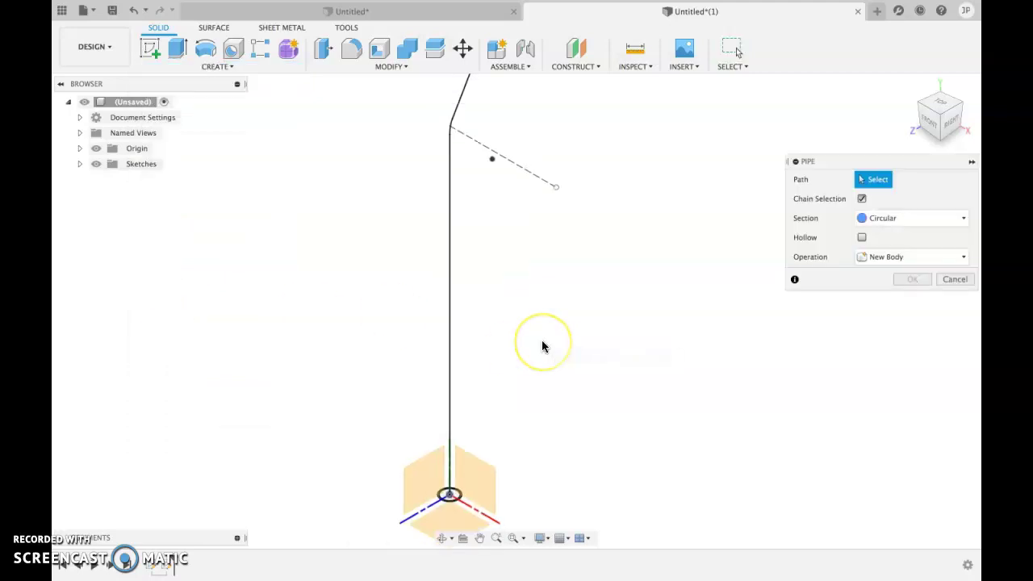
pyautogui.click(445, 290)
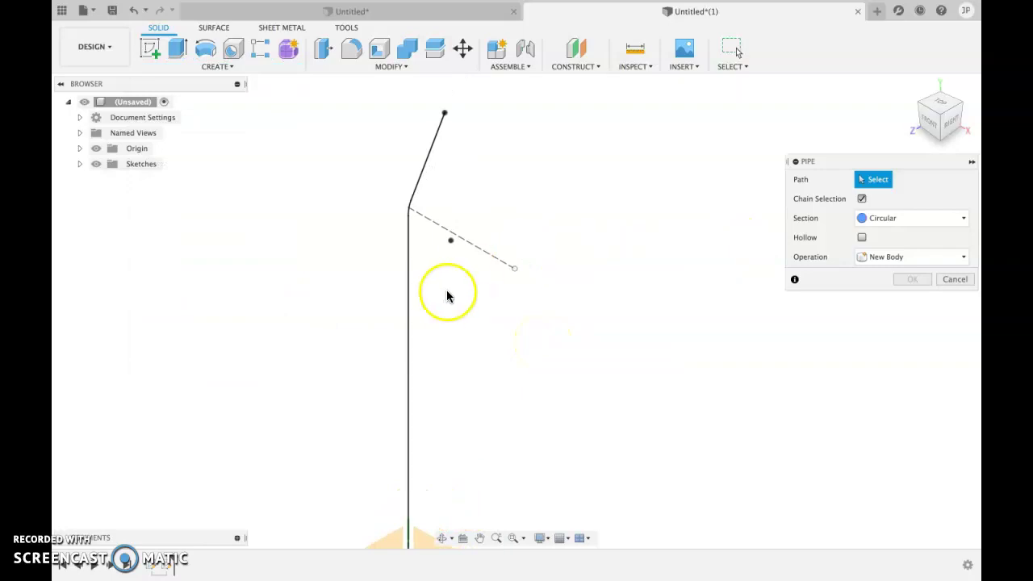
pyautogui.click(431, 121)
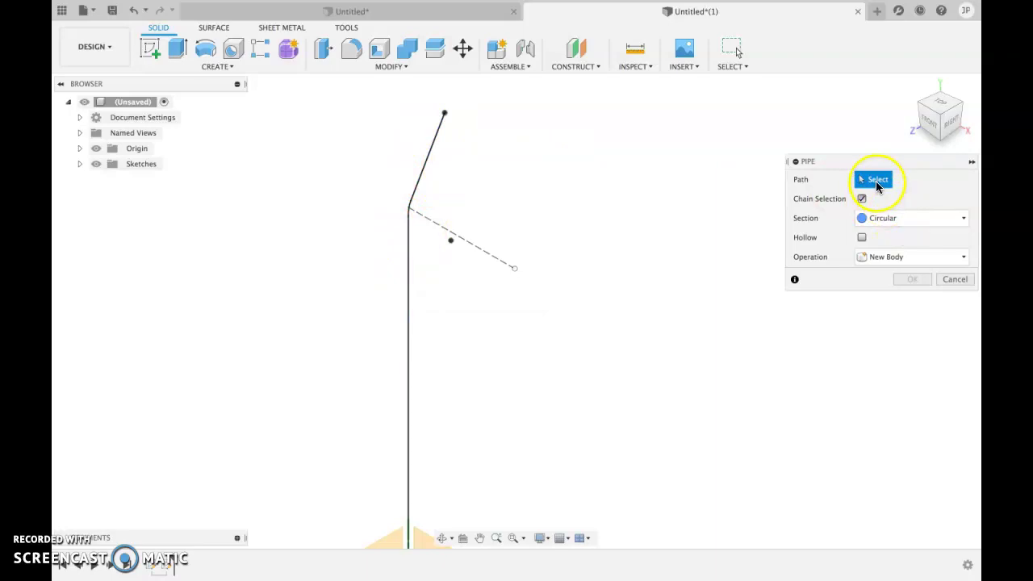
pyautogui.click(881, 218)
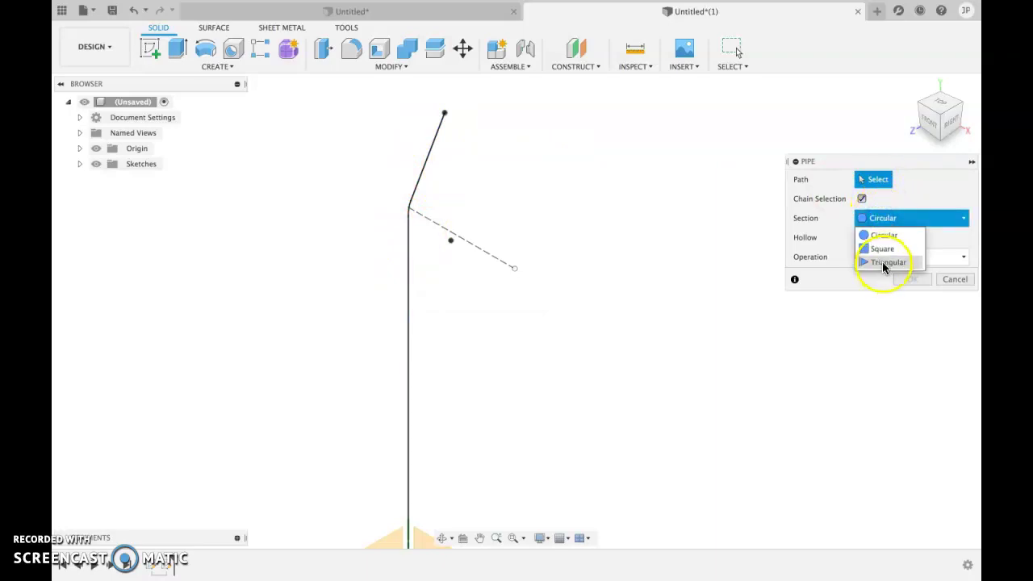
pyautogui.click(877, 252)
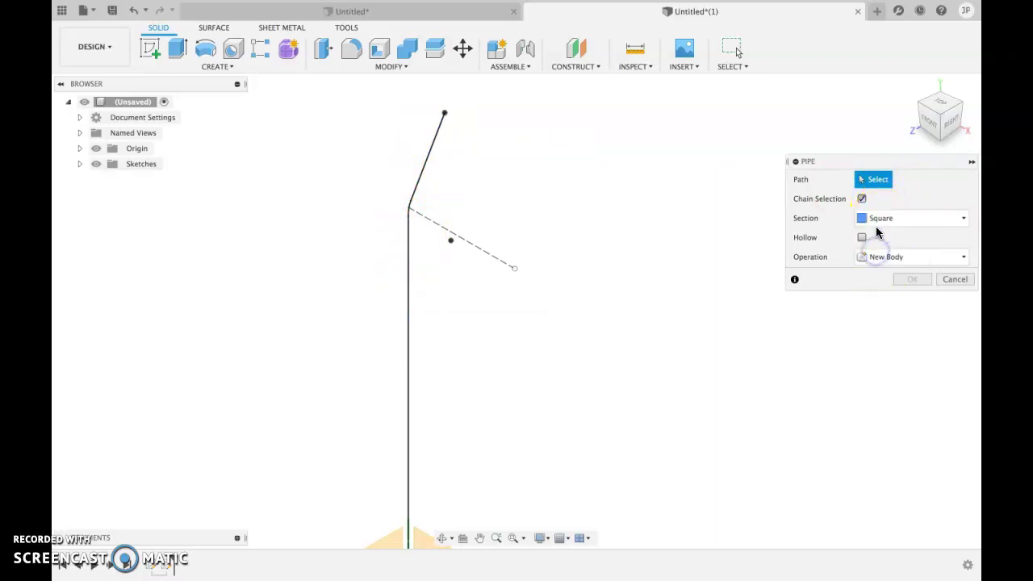
pyautogui.click(878, 219)
pyautogui.click(878, 261)
pyautogui.click(879, 218)
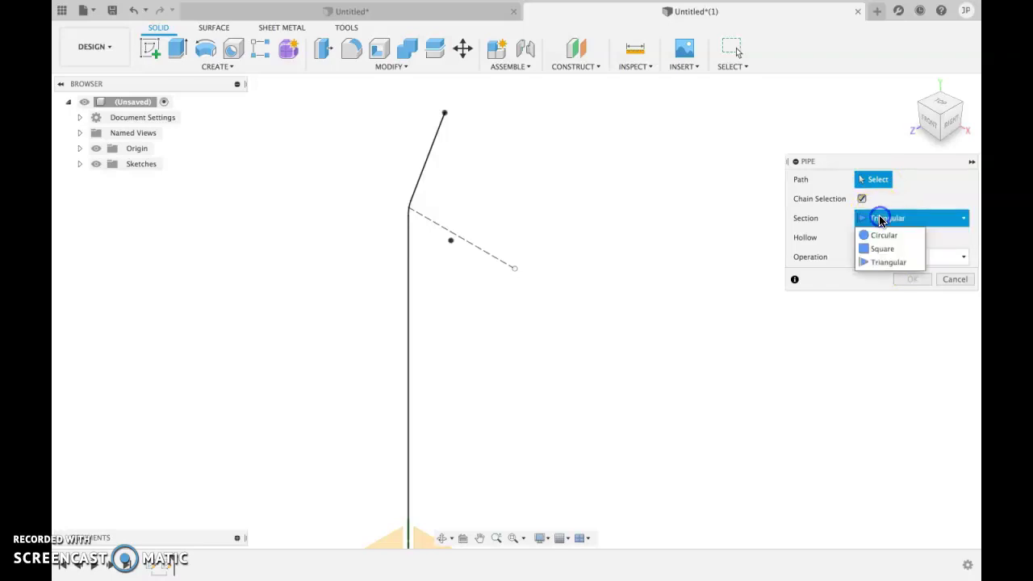
pyautogui.click(878, 237)
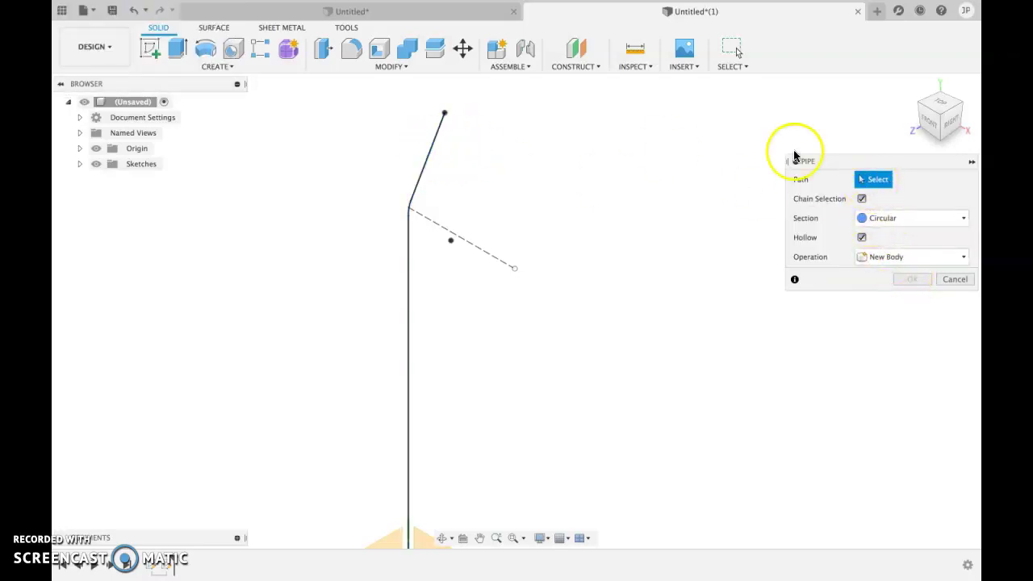
# - Use the bent sketch as the pipe path with 10 mm section size and 2.5 mm thickness
pyautogui.click(424, 167)
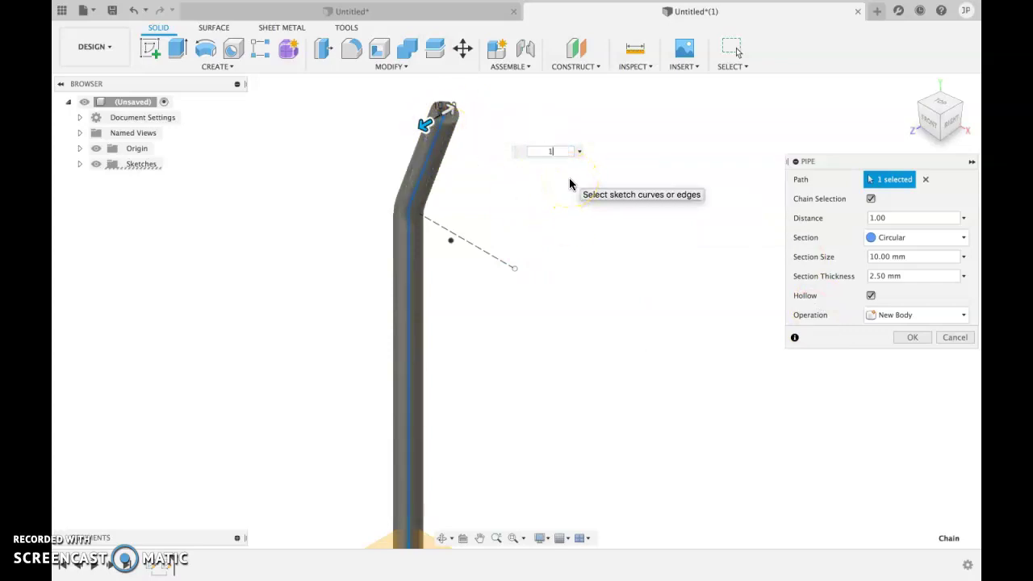
pyautogui.press('Return')
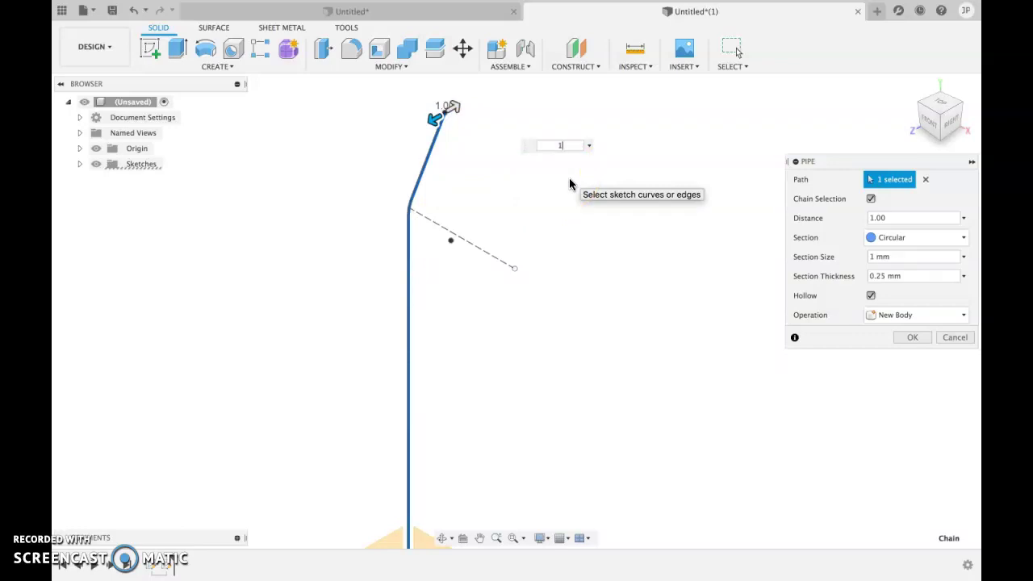
pyautogui.write('0')
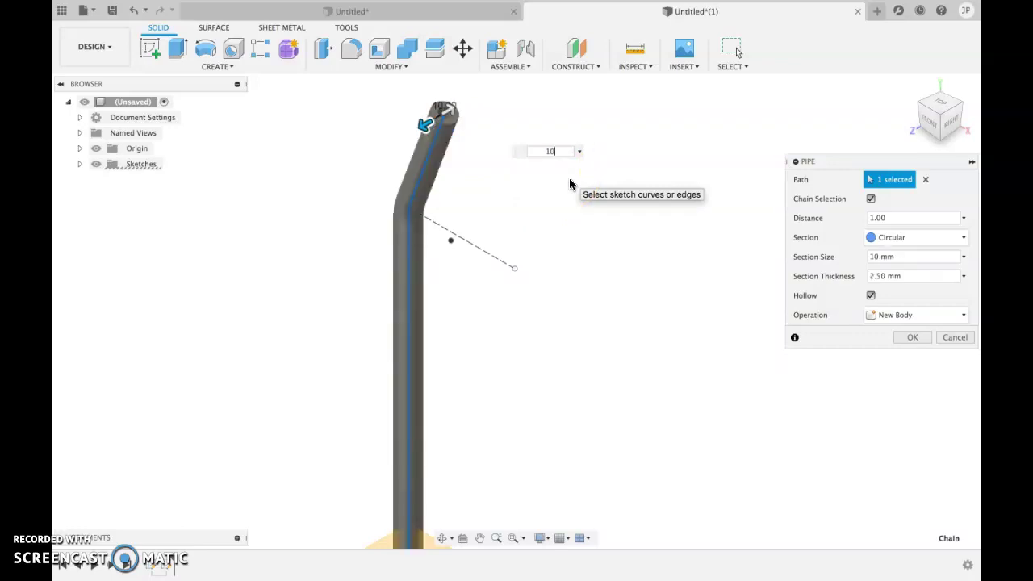
pyautogui.click(507, 167)
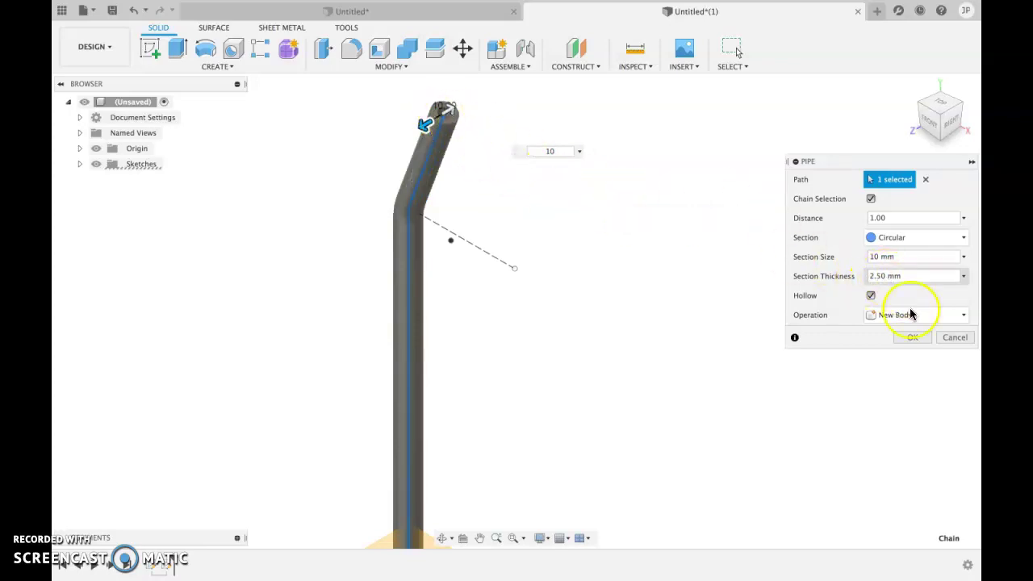
pyautogui.click(963, 276)
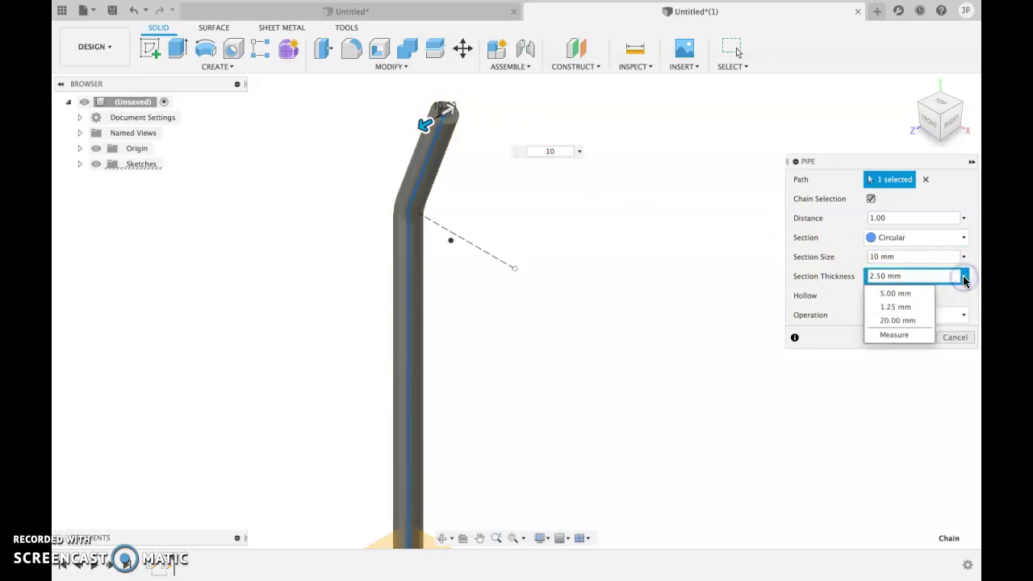
pyautogui.click(914, 274)
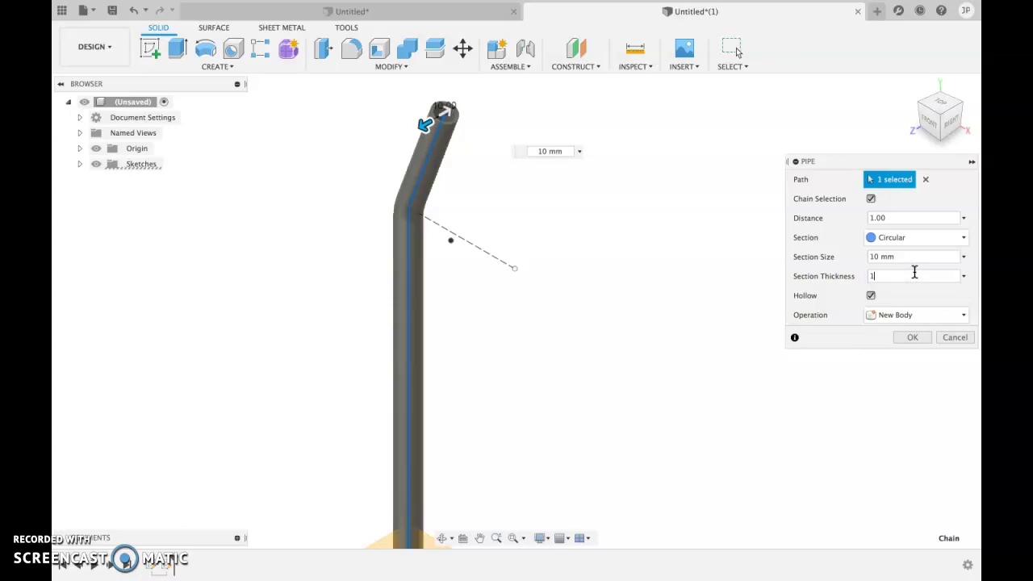
pyautogui.write('1')
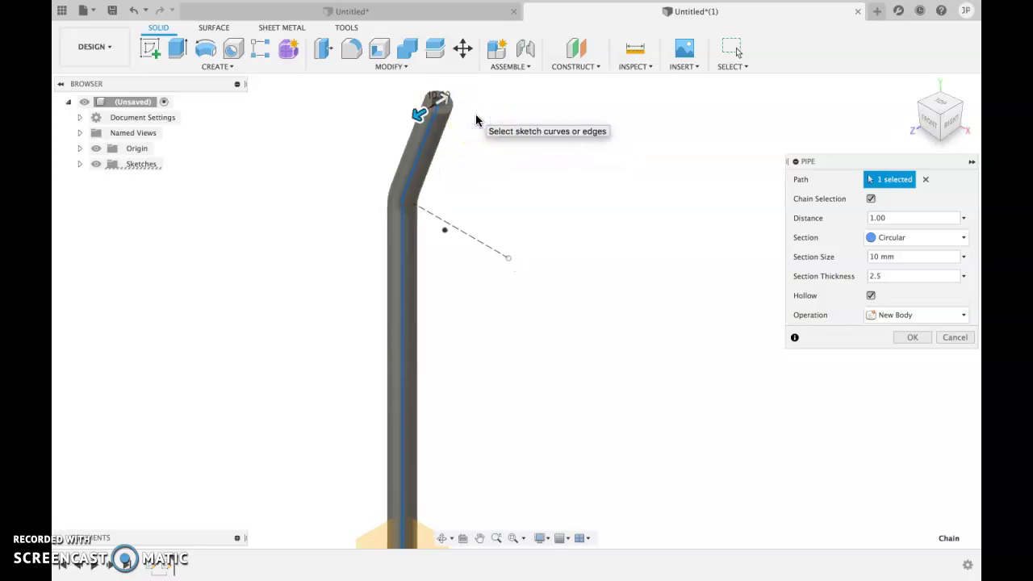
# - Change the pipe's section thickness to 1 and create the hollow pipe body
pyautogui.scroll(3, 476, 119)
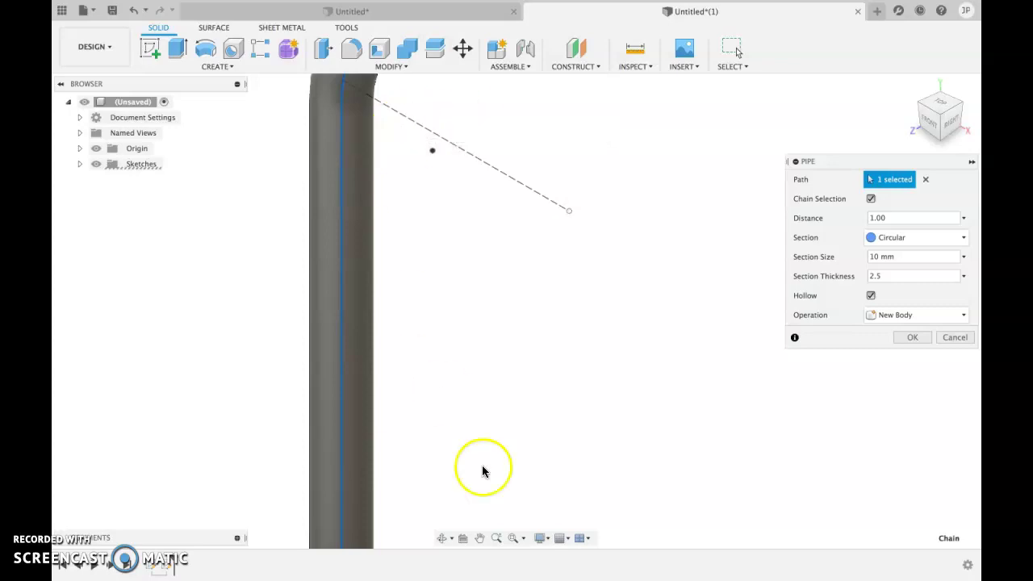
pyautogui.click(480, 538)
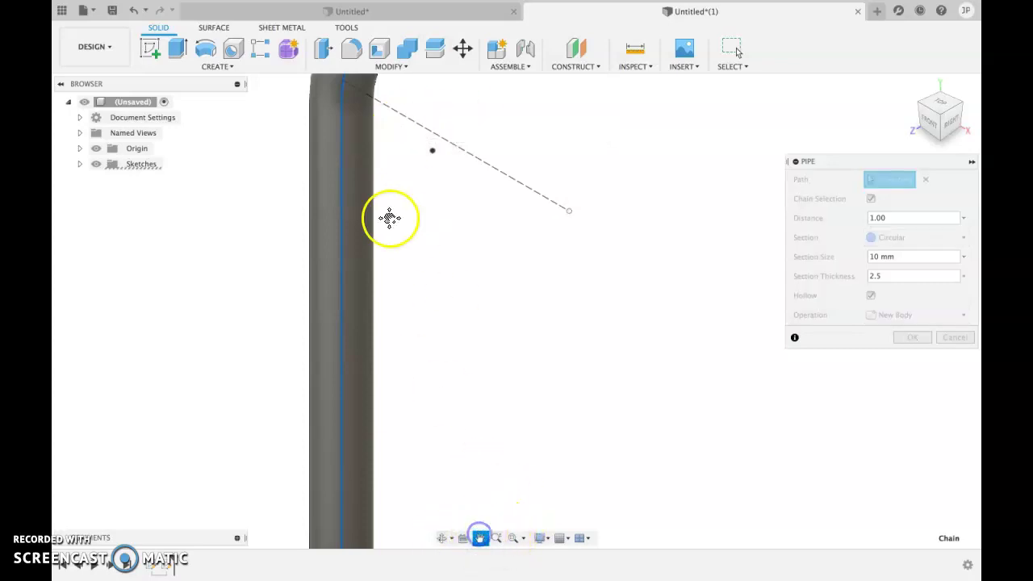
pyautogui.moveTo(382, 253); pyautogui.dragTo(387, 576)
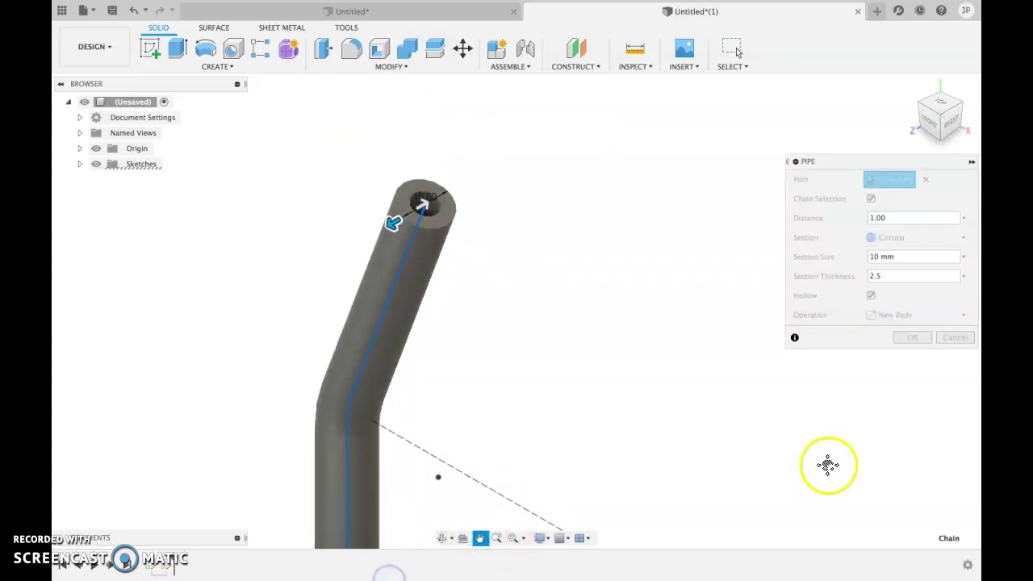
pyautogui.click(891, 277)
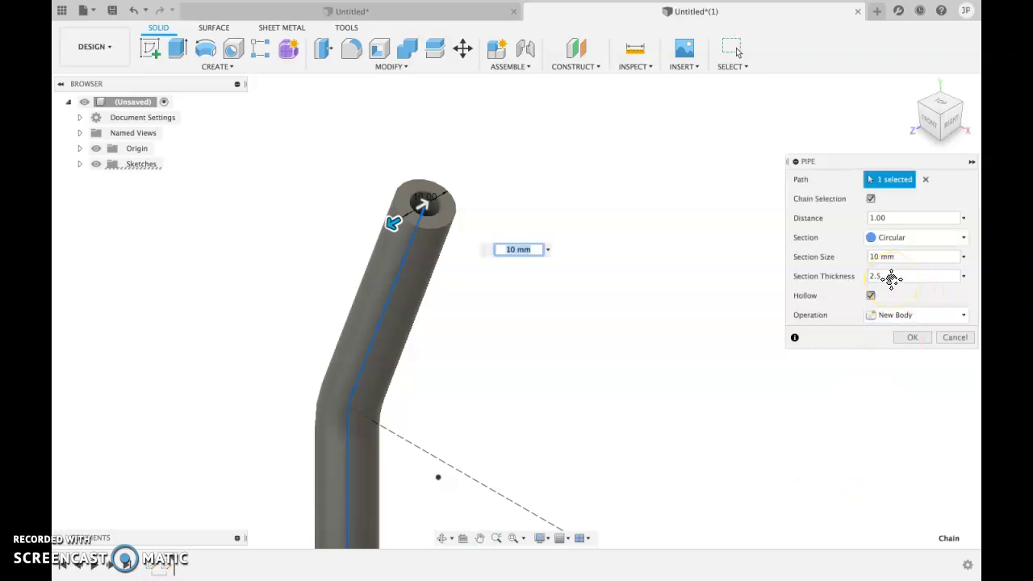
pyautogui.click(891, 278)
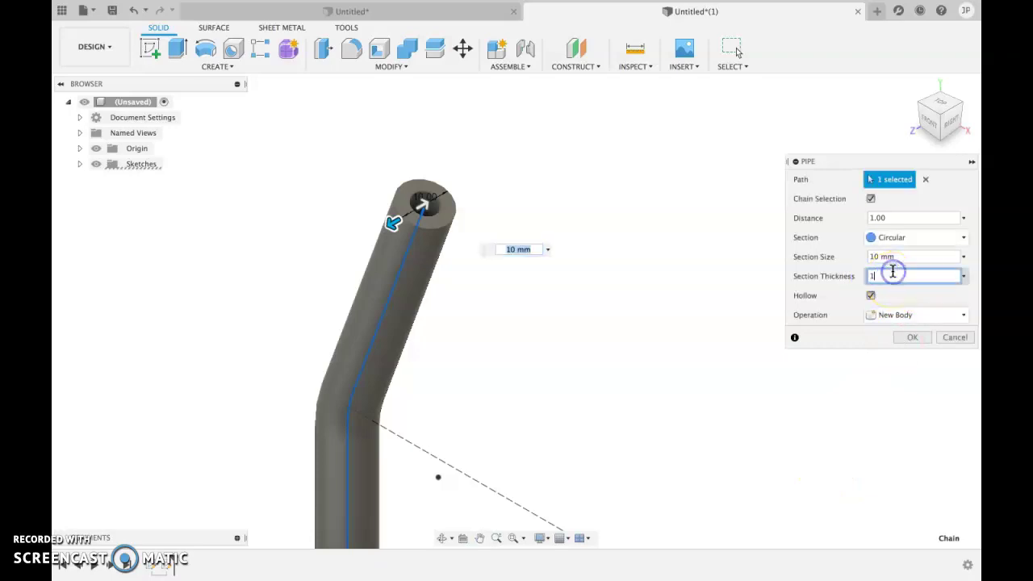
pyautogui.write('1')
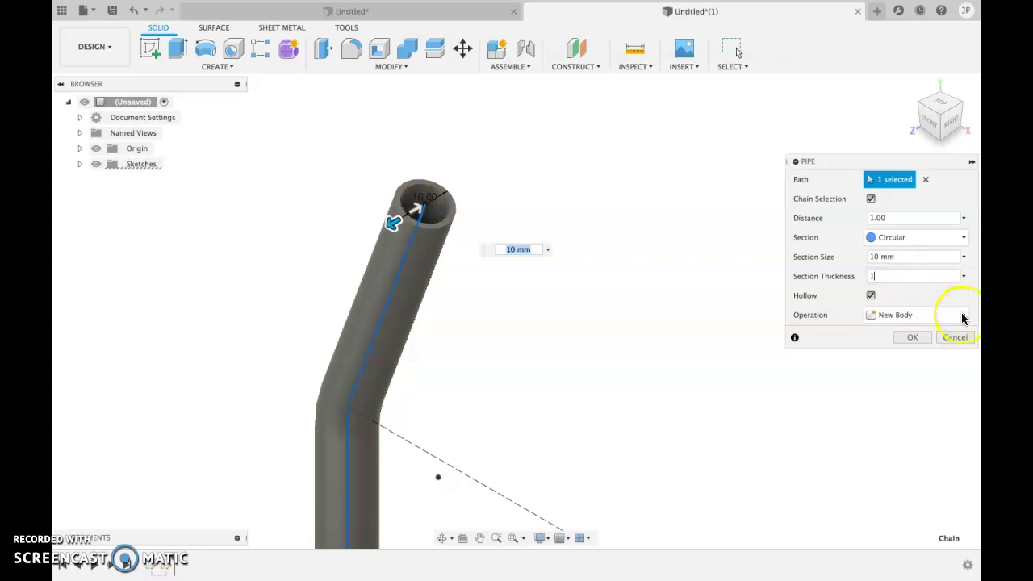
pyautogui.click(911, 338)
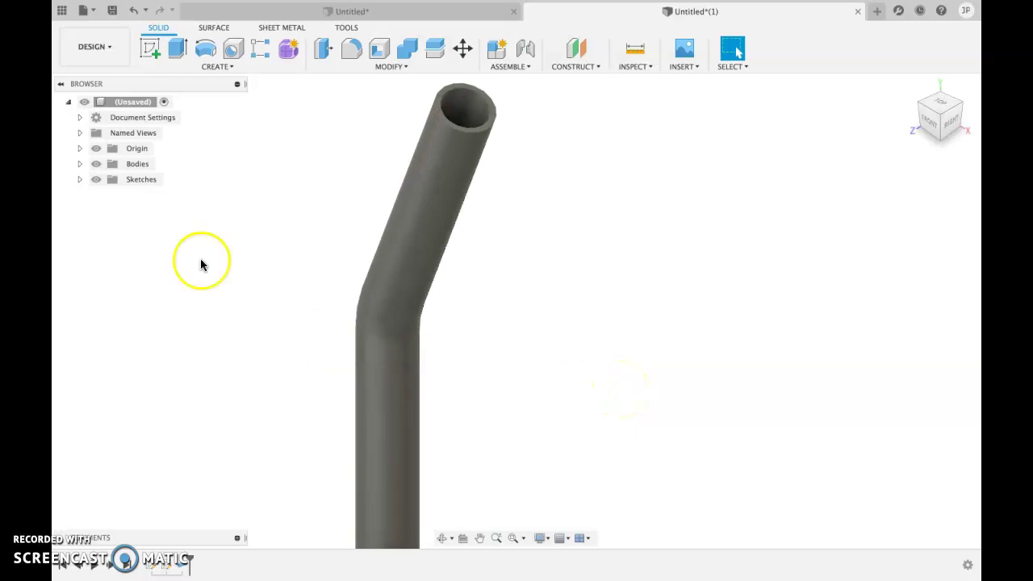
# - Rename Body2 in the browser's Bodies folder to 'Pipe'
pyautogui.click(79, 164)
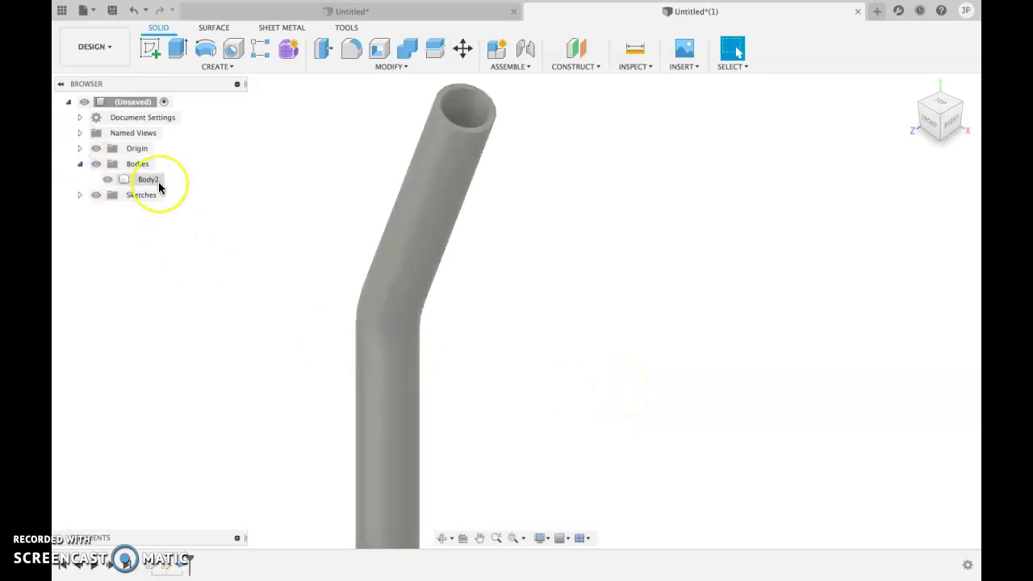
pyautogui.rightClick(158, 182)
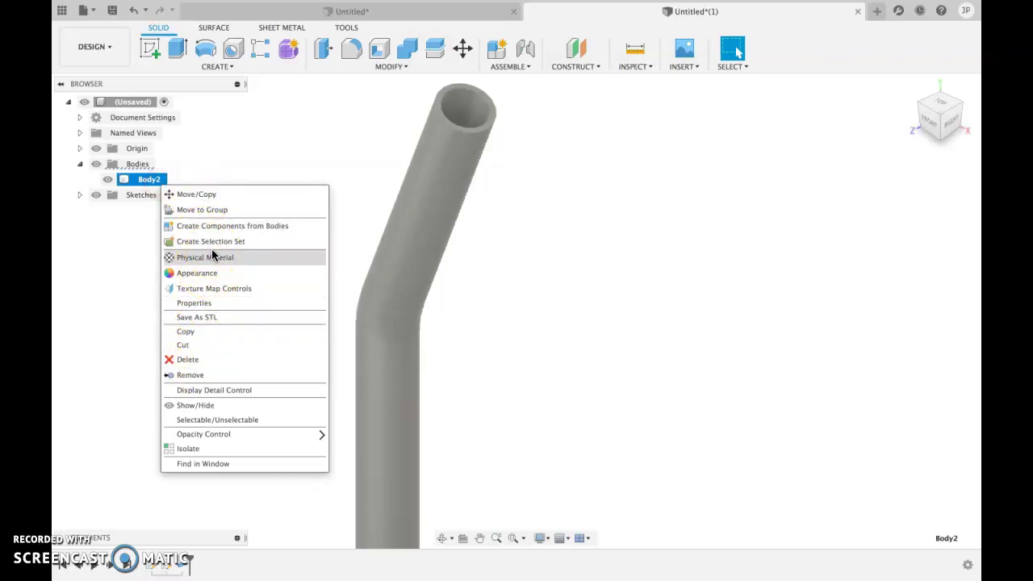
pyautogui.click(140, 178)
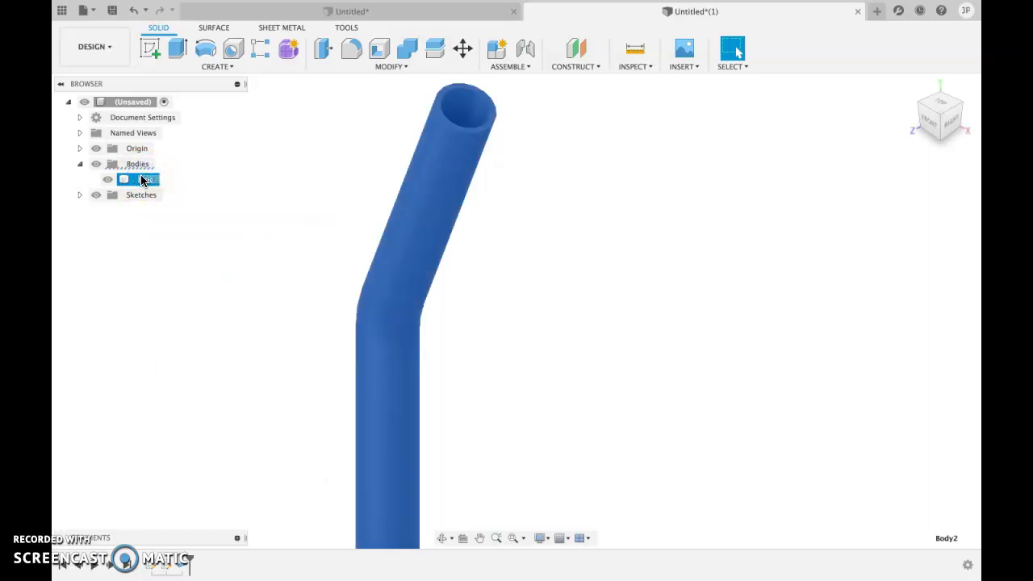
pyautogui.click(499, 246)
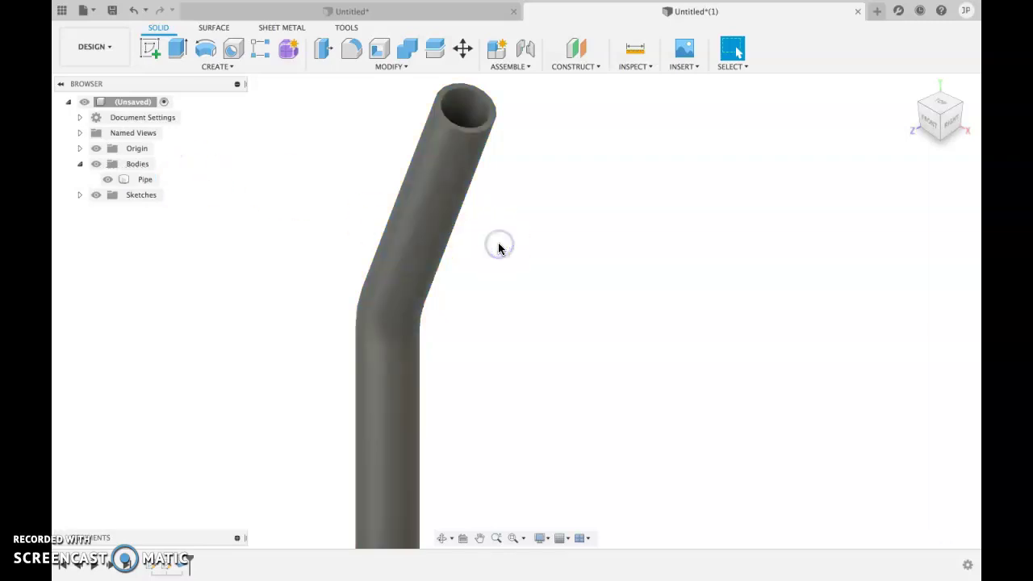
pyautogui.click(522, 539)
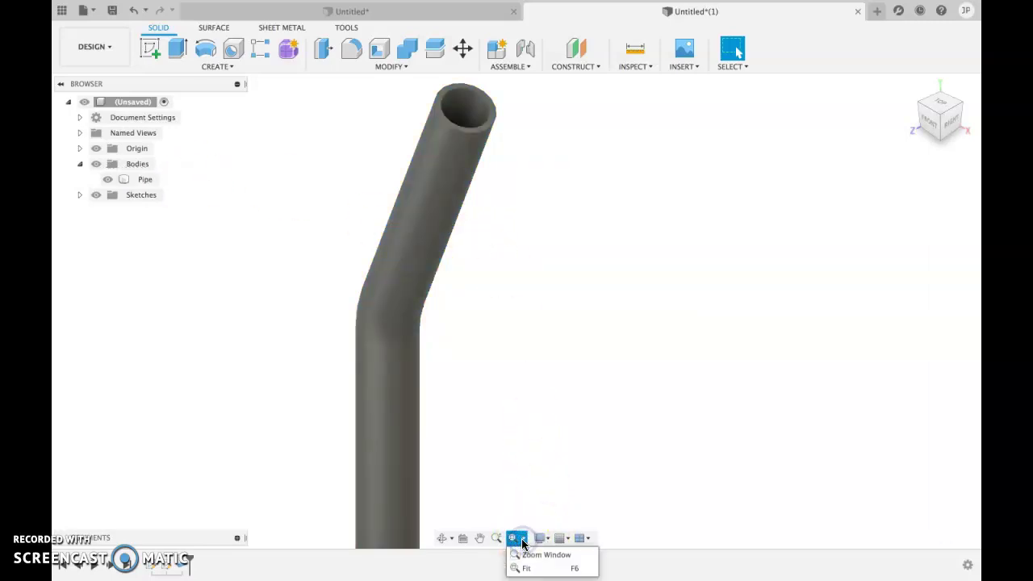
# - Fit the view, hide the Pipe body and make Sketch4's bent path lines visible
pyautogui.click(523, 568)
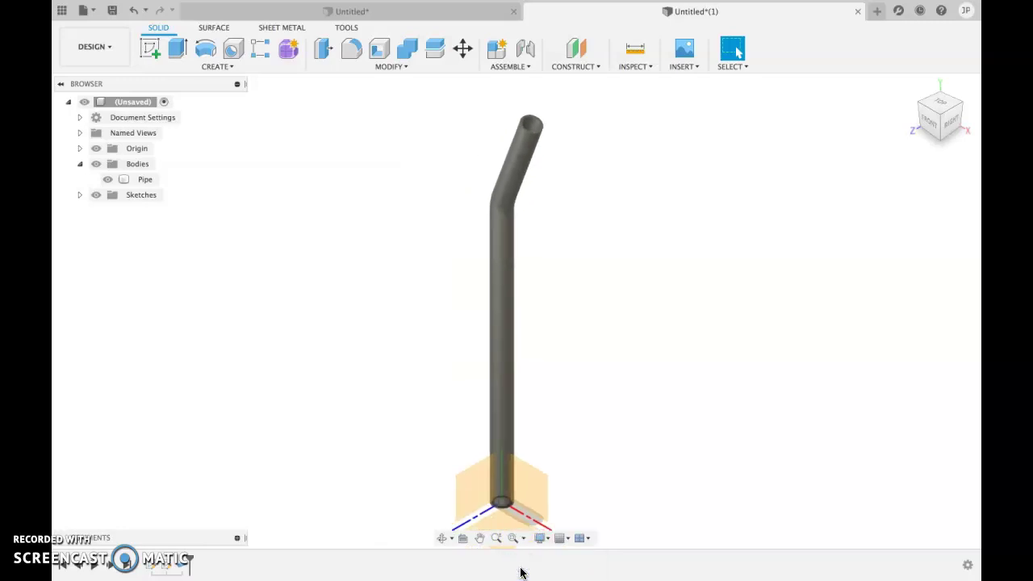
pyautogui.click(108, 180)
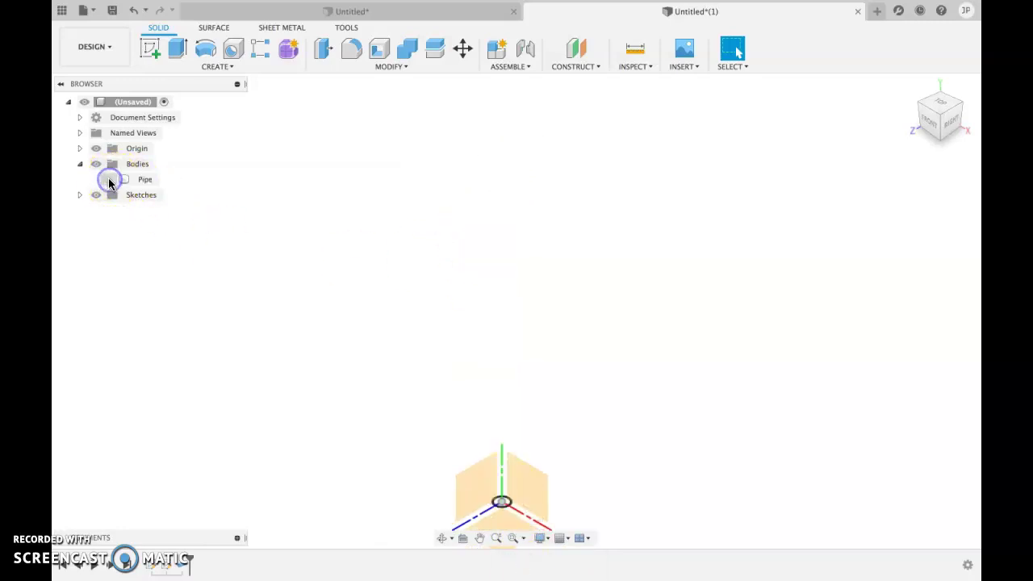
pyautogui.click(102, 182)
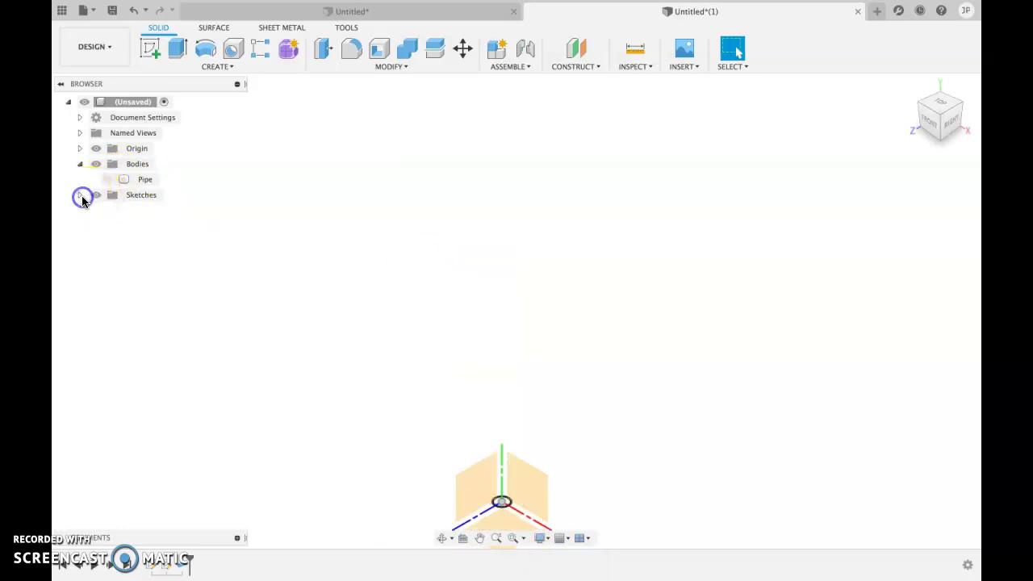
pyautogui.click(79, 196)
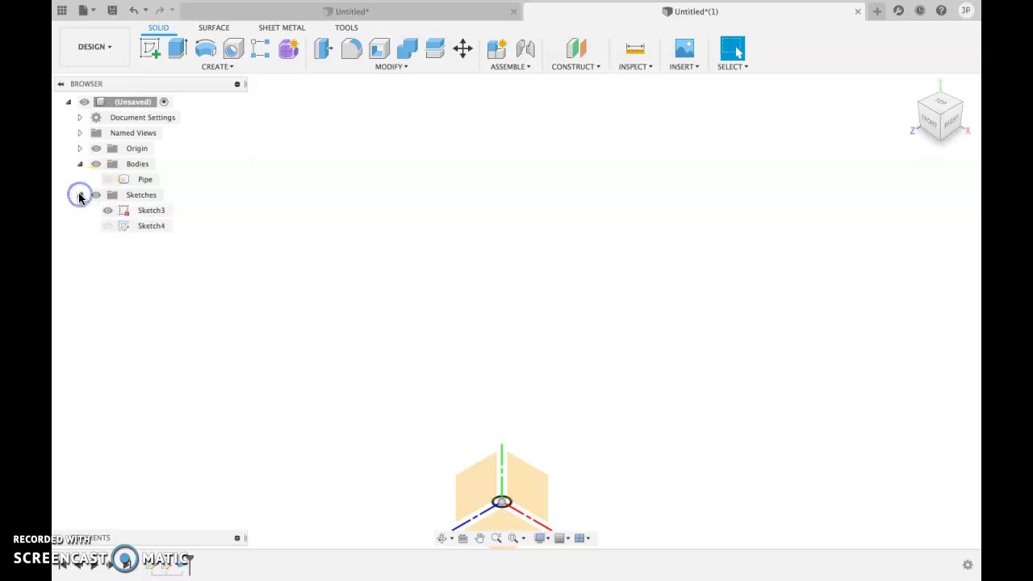
pyautogui.click(107, 227)
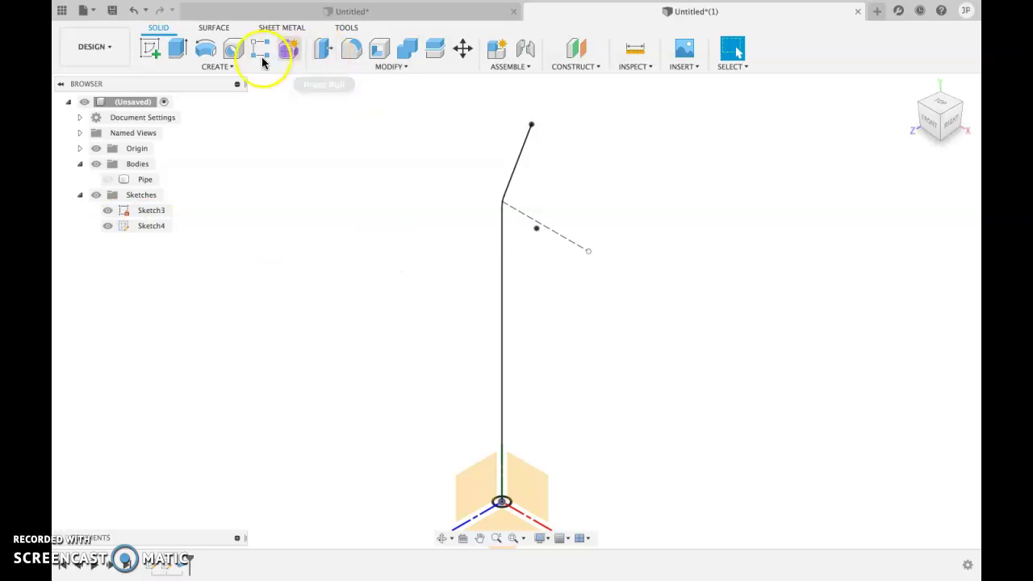
pyautogui.click(230, 67)
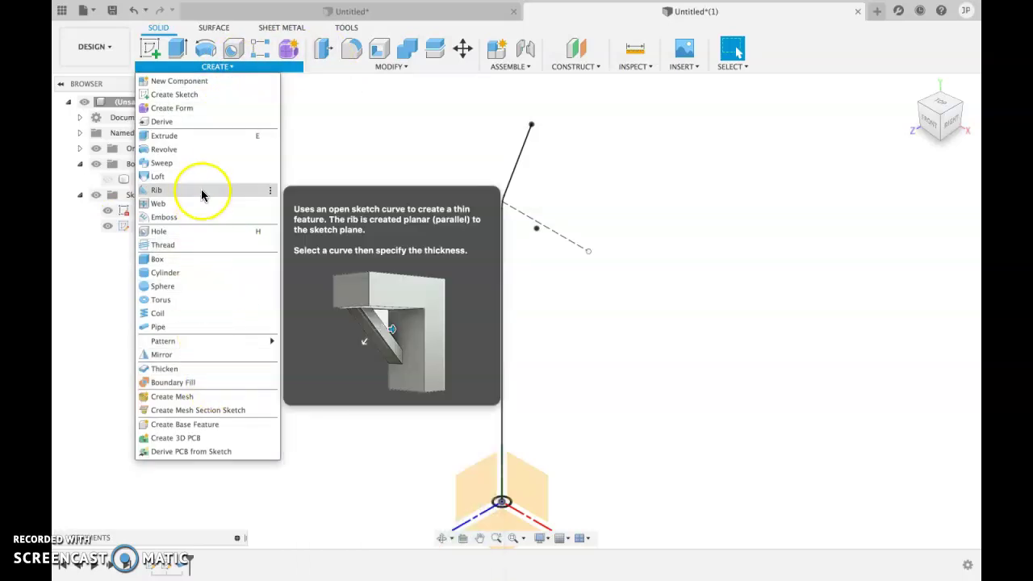
# - Sweep the base circle along Sketch4's bent line into Body3, then hide Sketch4
pyautogui.click(183, 164)
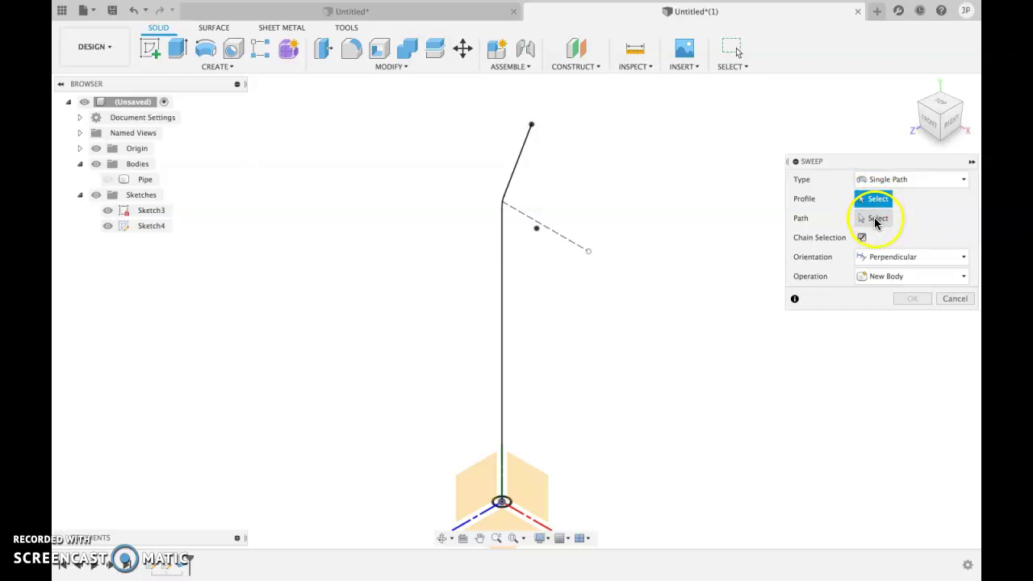
pyautogui.click(877, 218)
pyautogui.click(522, 170)
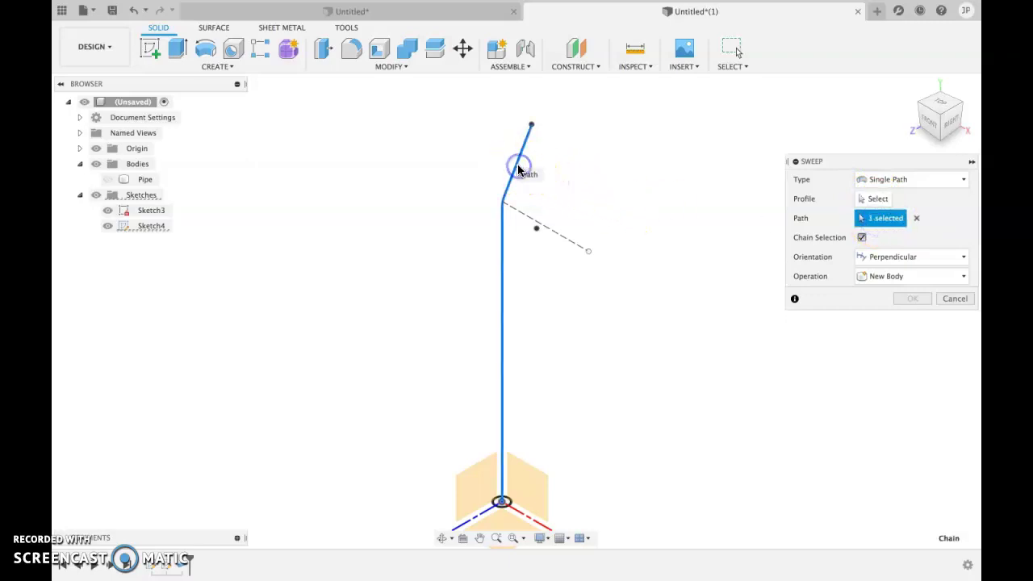
pyautogui.click(877, 199)
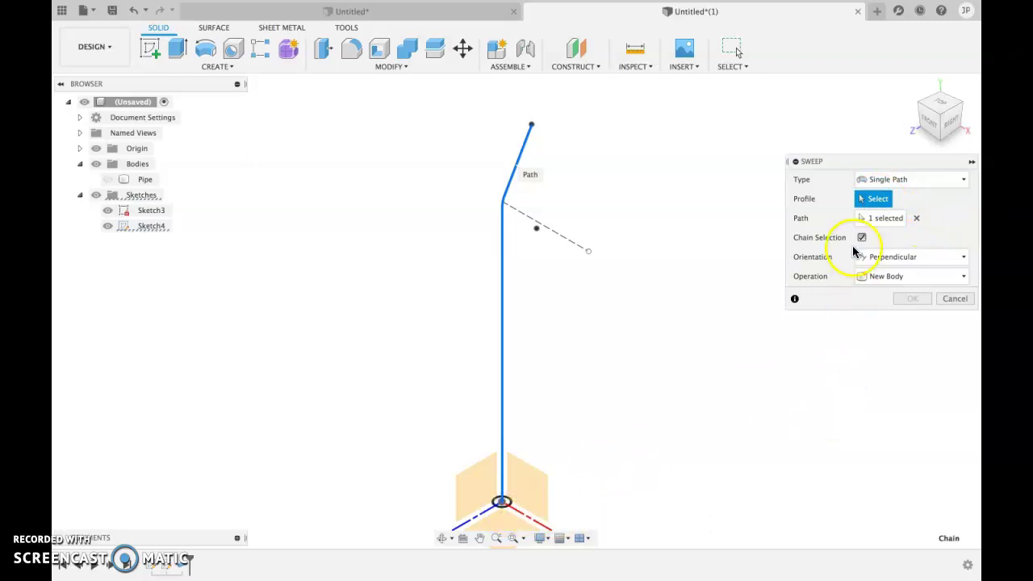
pyautogui.click(502, 502)
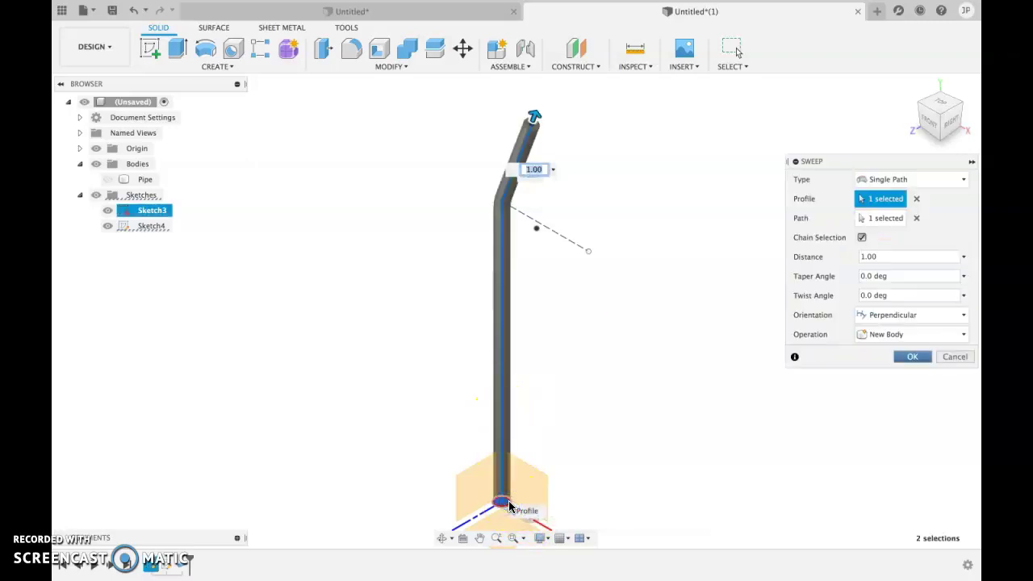
pyautogui.click(796, 419)
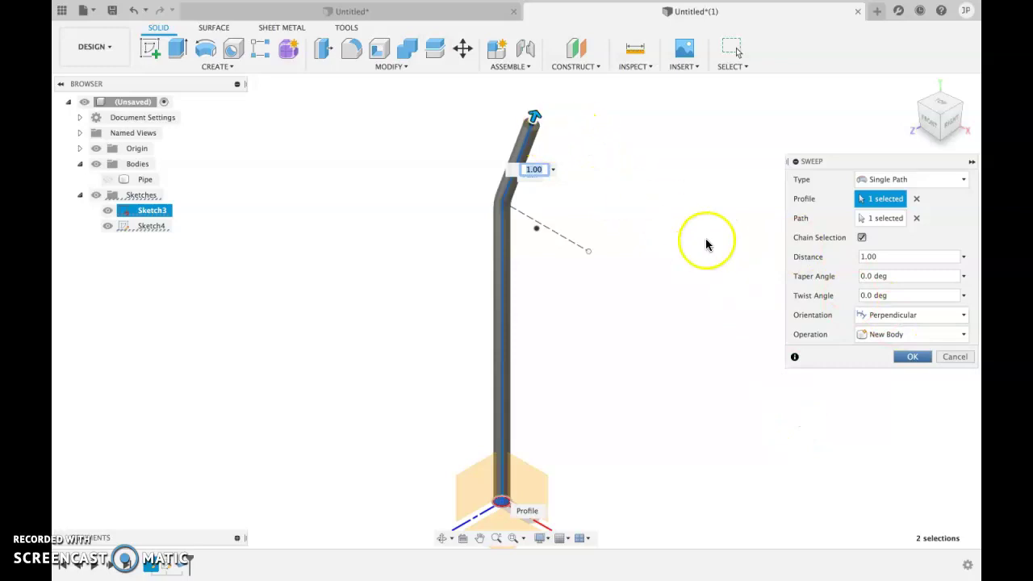
pyautogui.click(912, 356)
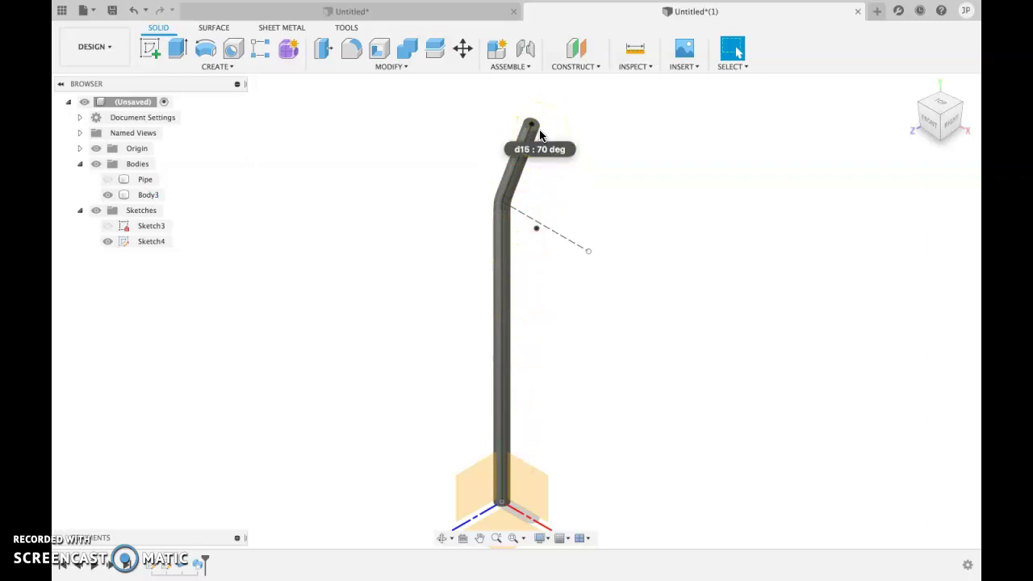
pyautogui.click(106, 242)
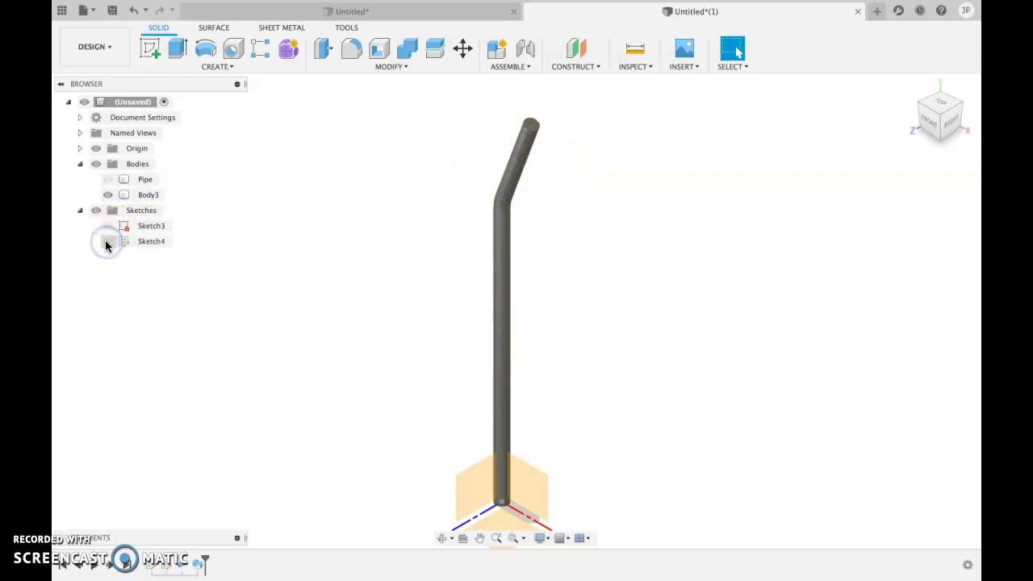
pyautogui.click(535, 145)
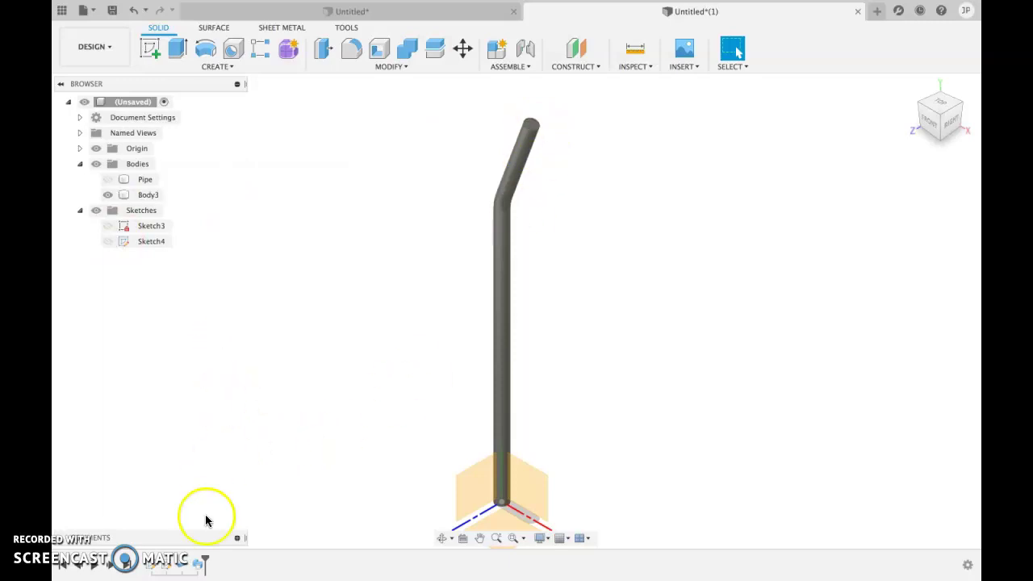
# - Reopen the Sweep2 feature for editing and clear its profile selection
pyautogui.click(200, 567)
pyautogui.rightClick(200, 567)
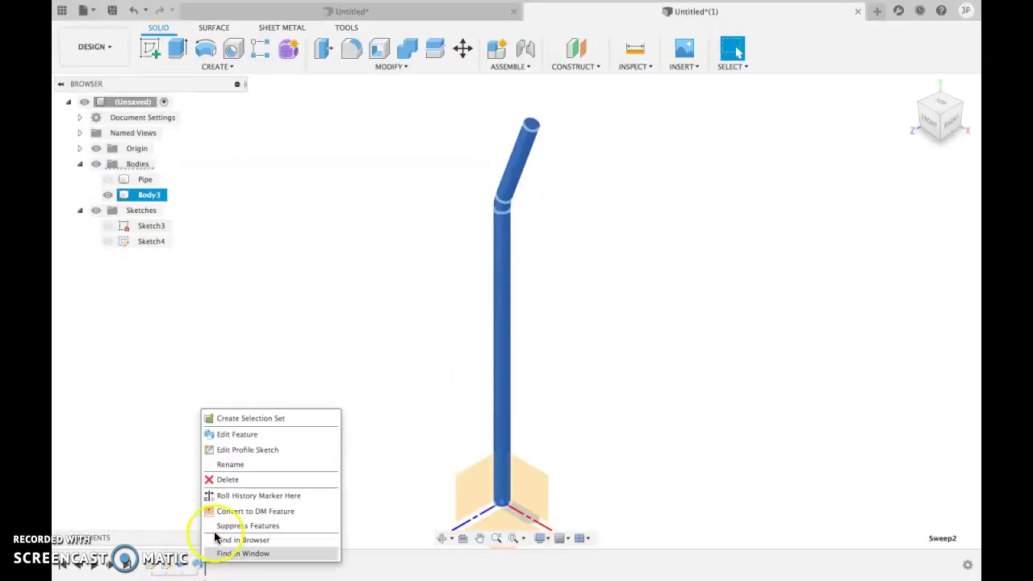
pyautogui.click(237, 435)
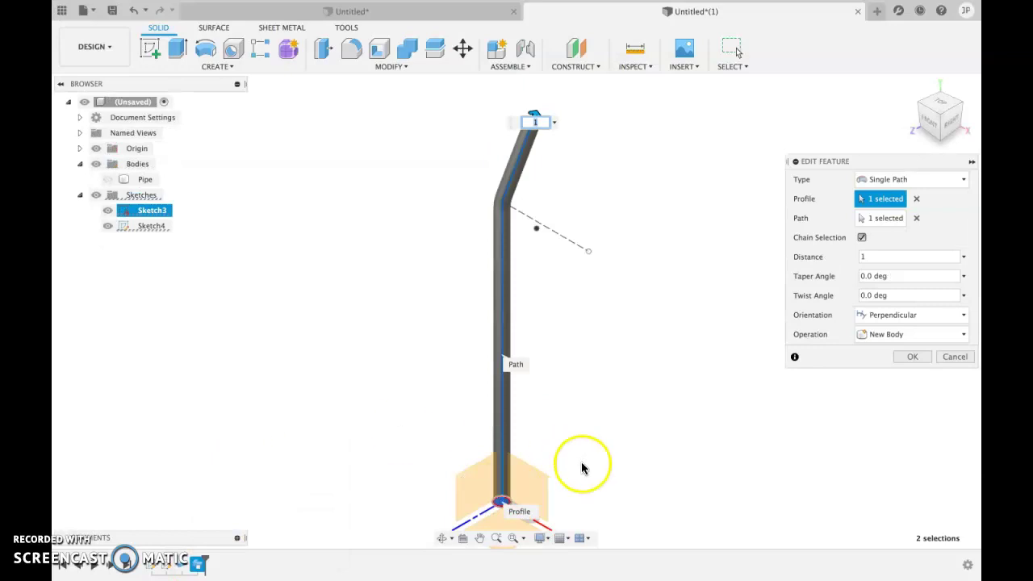
pyautogui.click(917, 200)
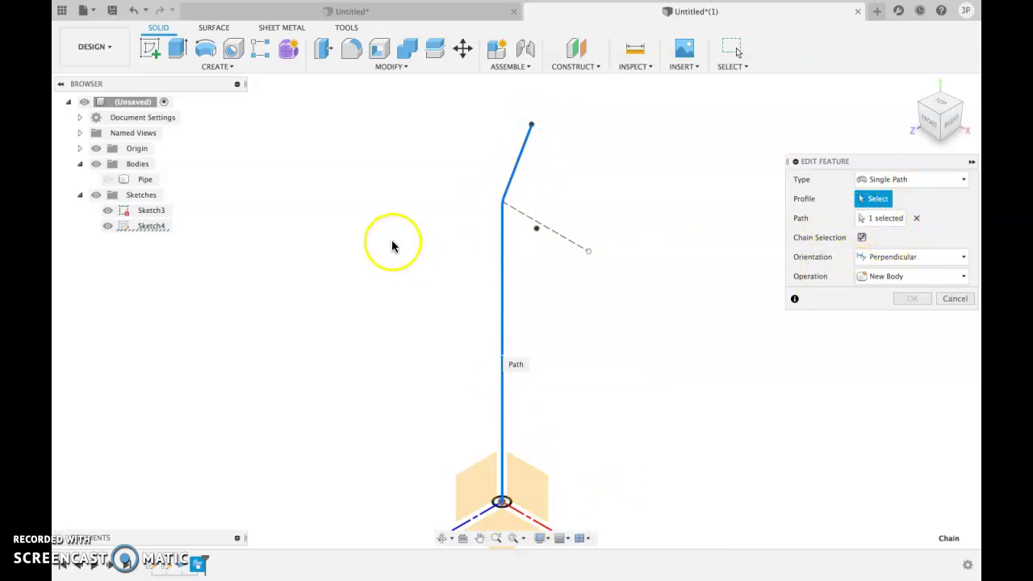
# - Re-pick the circle at the origin as the sweep profile and confirm, rebuilding Body3
pyautogui.click(498, 538)
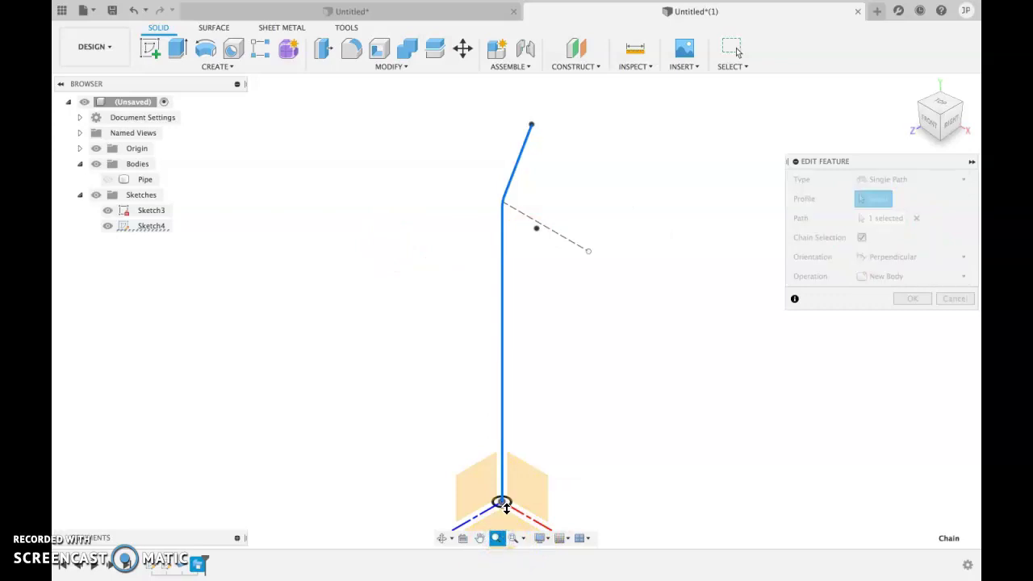
pyautogui.moveTo(506, 506); pyautogui.dragTo(506, 508)
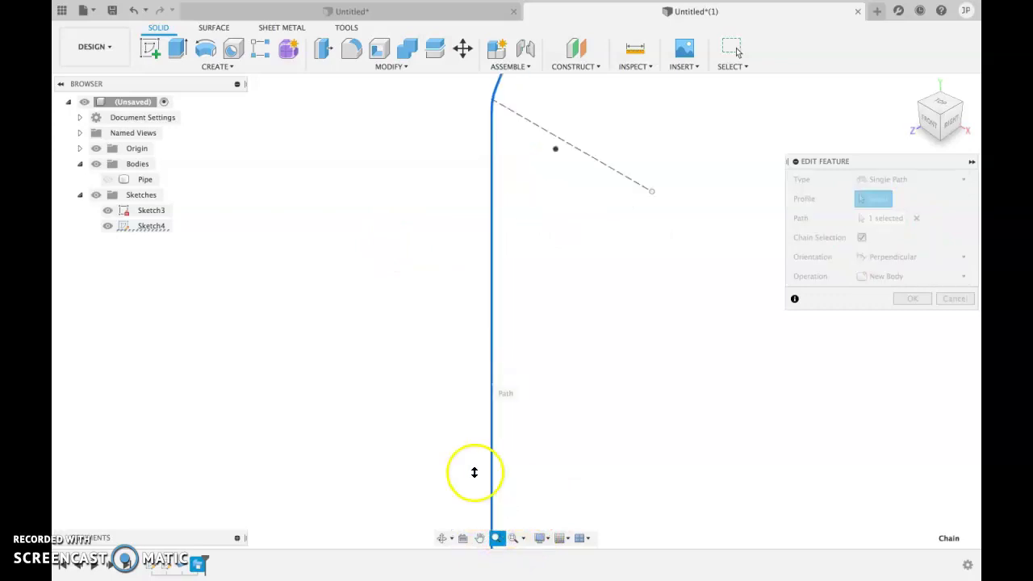
pyautogui.moveTo(474, 472); pyautogui.dragTo(468, 460)
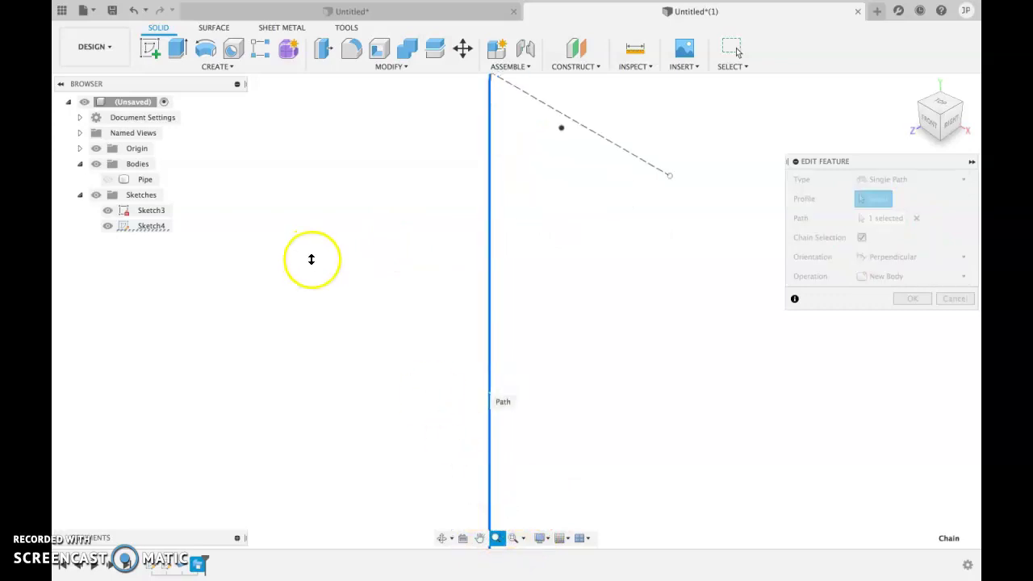
pyautogui.click(479, 538)
pyautogui.moveTo(505, 484); pyautogui.dragTo(514, 360)
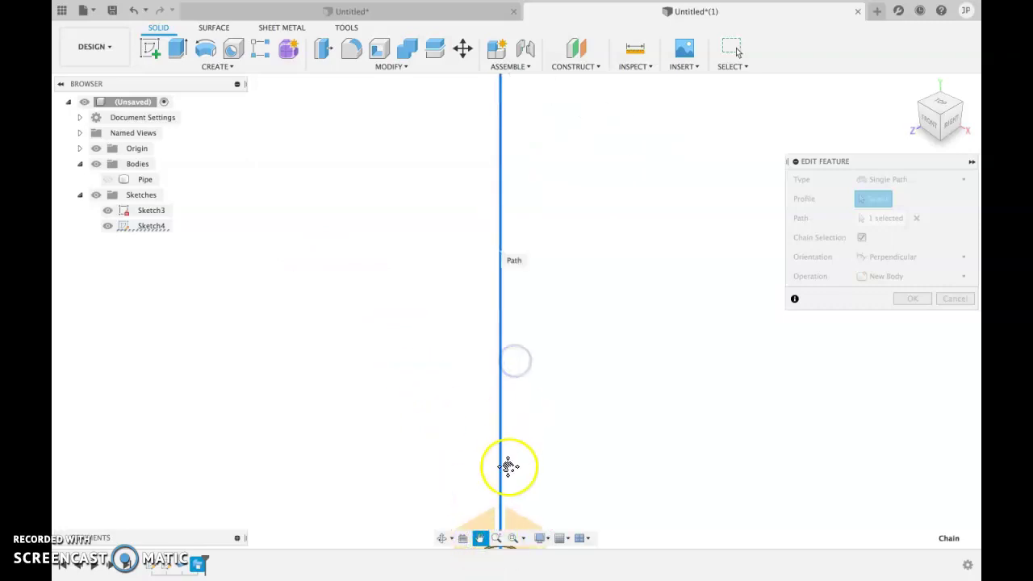
pyautogui.moveTo(508, 466); pyautogui.dragTo(521, 272)
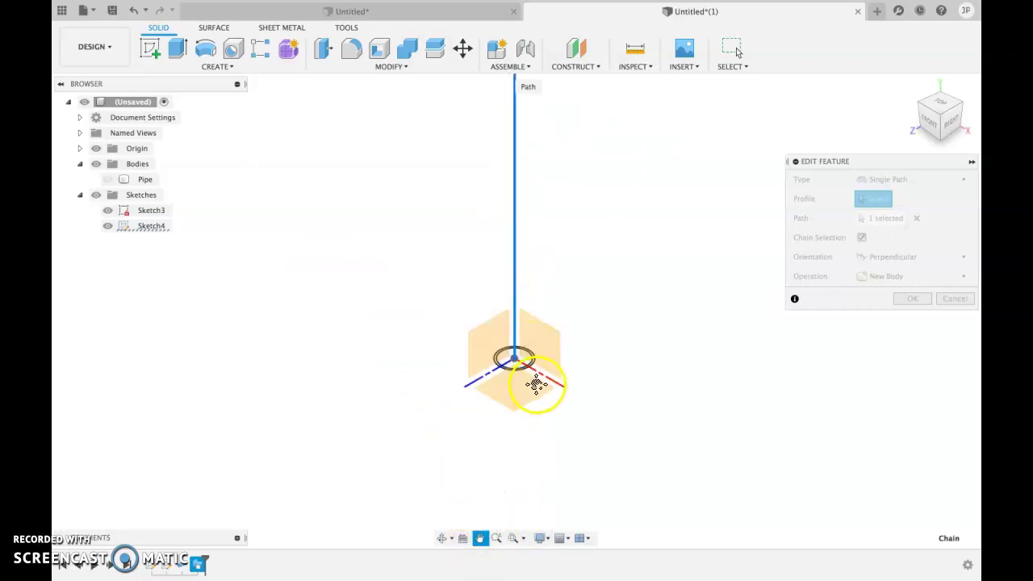
pyautogui.click(498, 538)
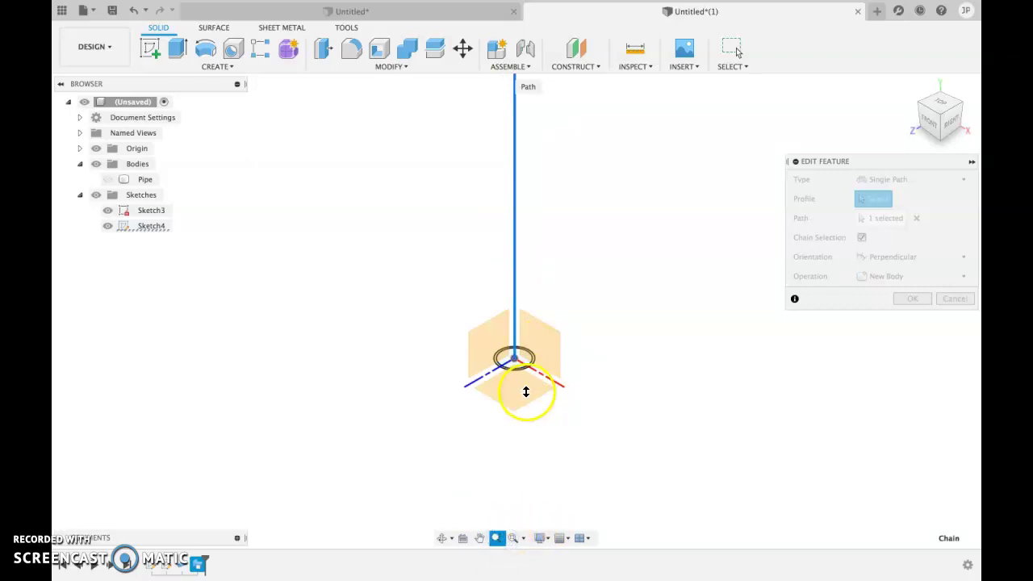
pyautogui.moveTo(526, 390); pyautogui.dragTo(575, 445)
pyautogui.click(869, 225)
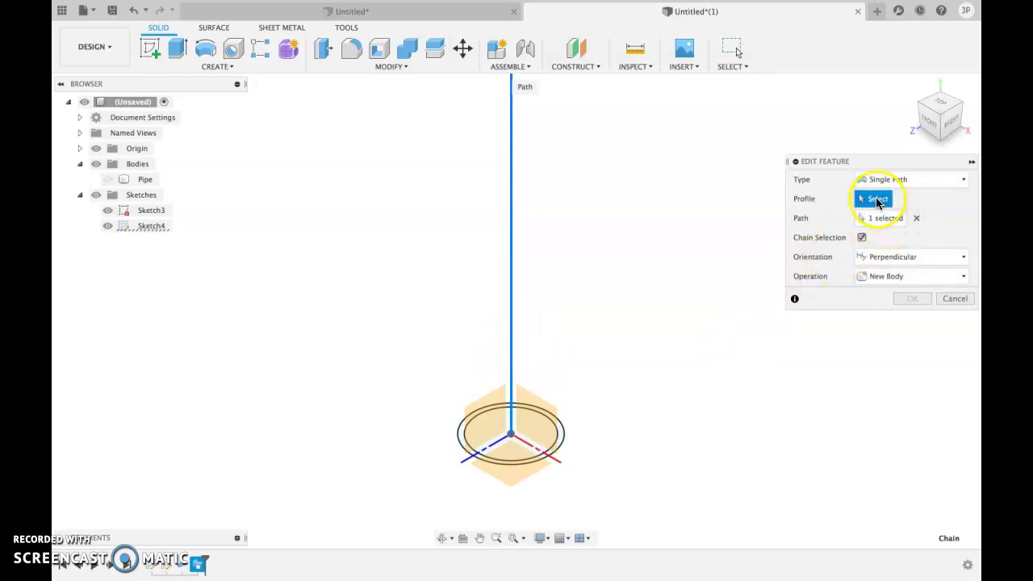
pyautogui.click(555, 428)
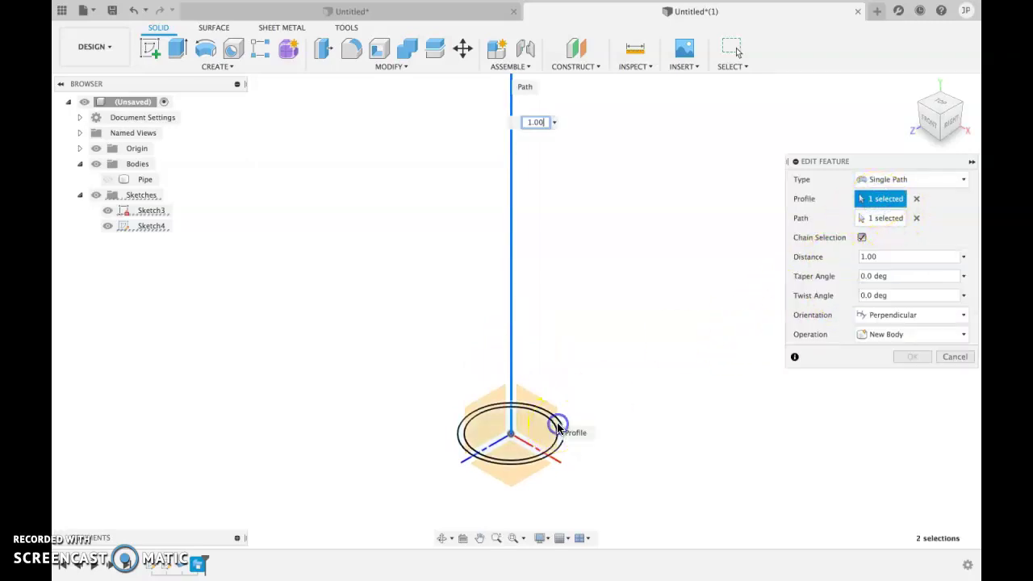
pyautogui.click(565, 434)
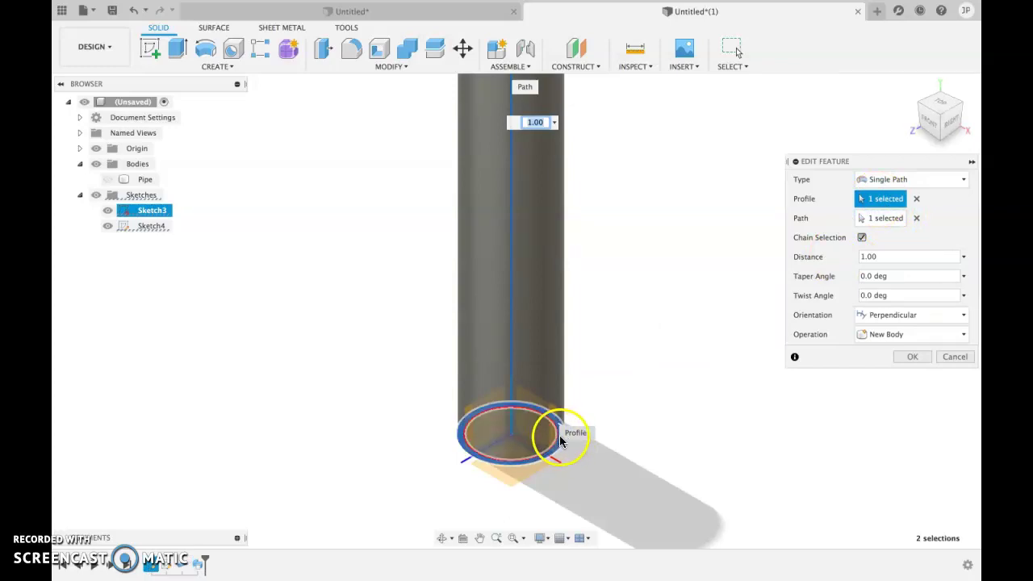
pyautogui.click(913, 358)
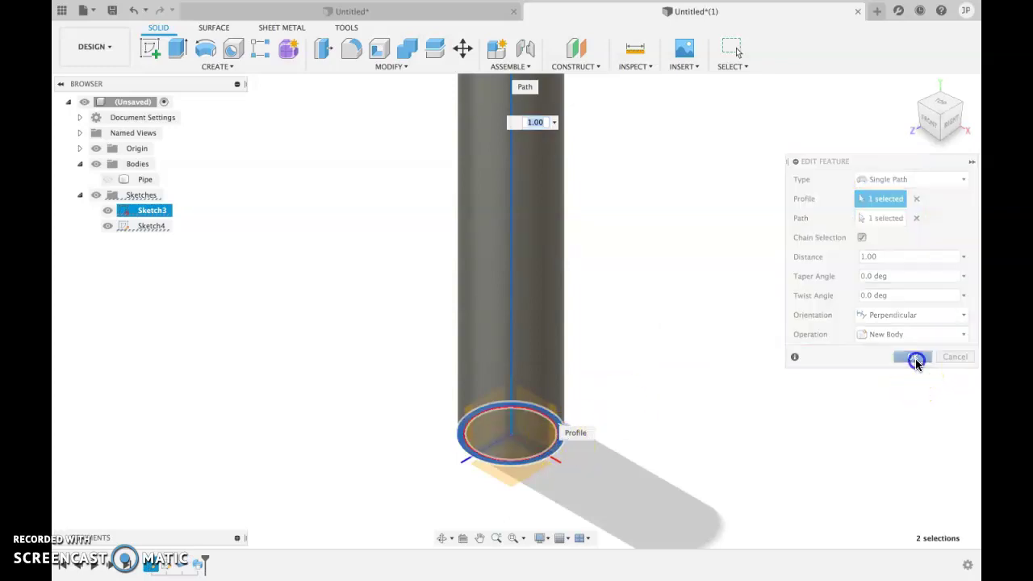
# - Fit the whole bent Body3 straw in view and hide the Origin planes and axes
pyautogui.click(480, 538)
pyautogui.moveTo(535, 309); pyautogui.dragTo(519, 548)
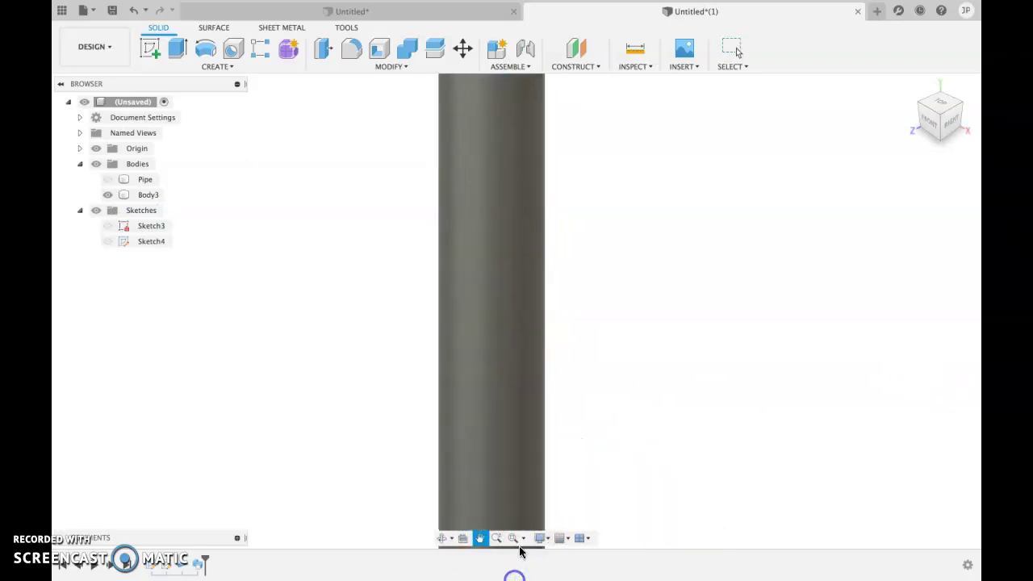
pyautogui.moveTo(535, 288); pyautogui.dragTo(471, 572)
pyautogui.moveTo(466, 176); pyautogui.dragTo(479, 482)
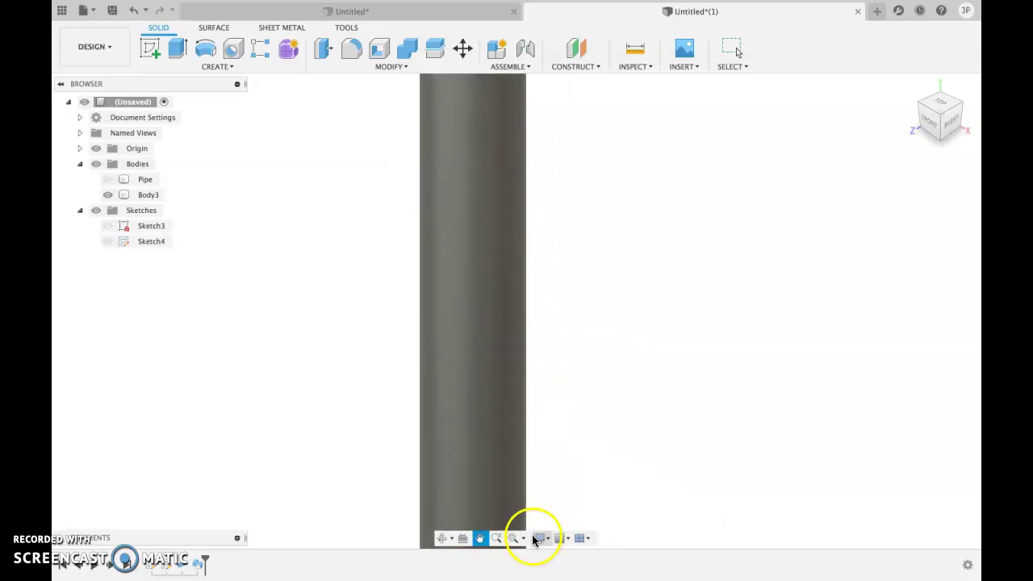
pyautogui.click(522, 538)
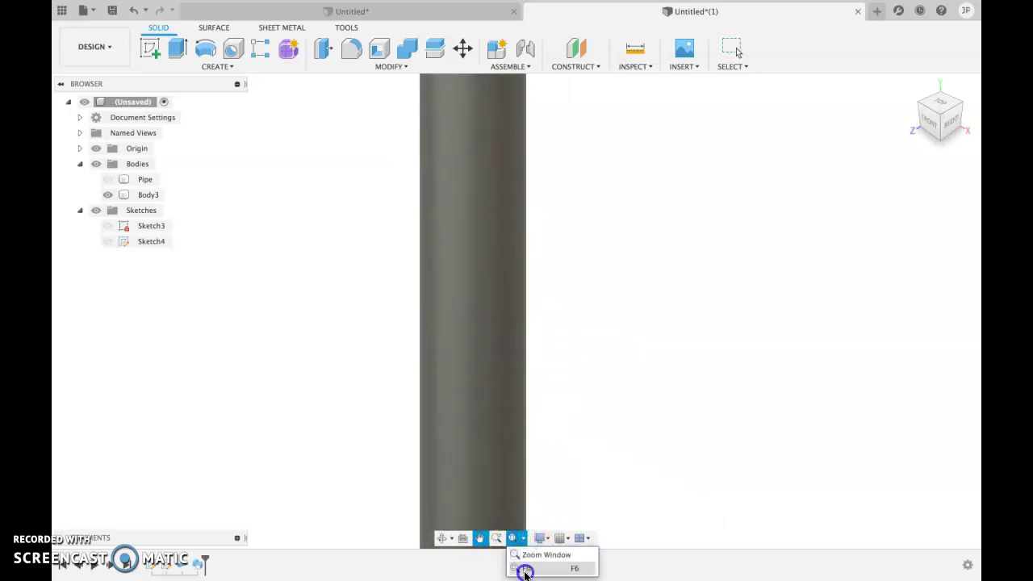
pyautogui.click(523, 568)
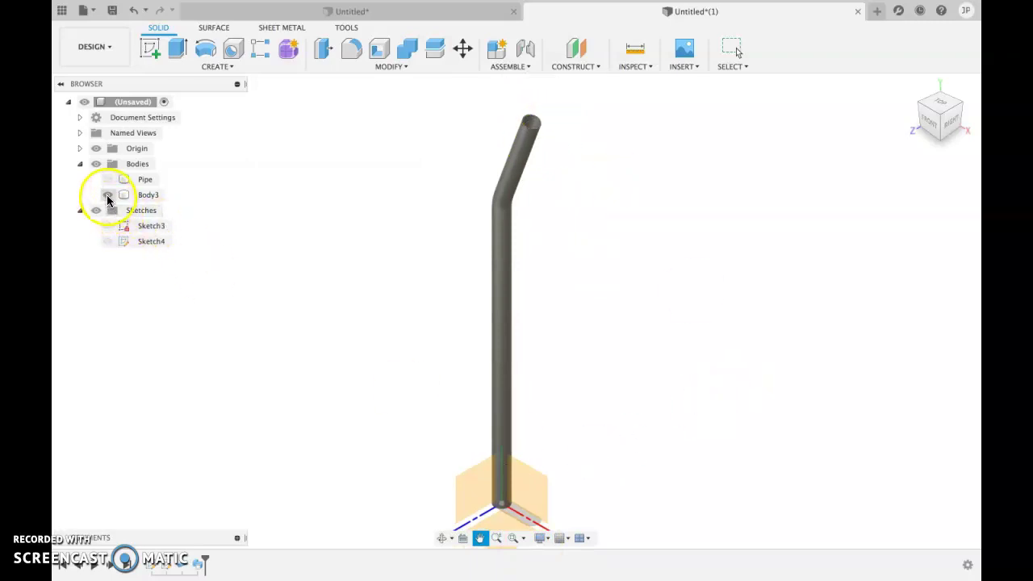
pyautogui.click(97, 150)
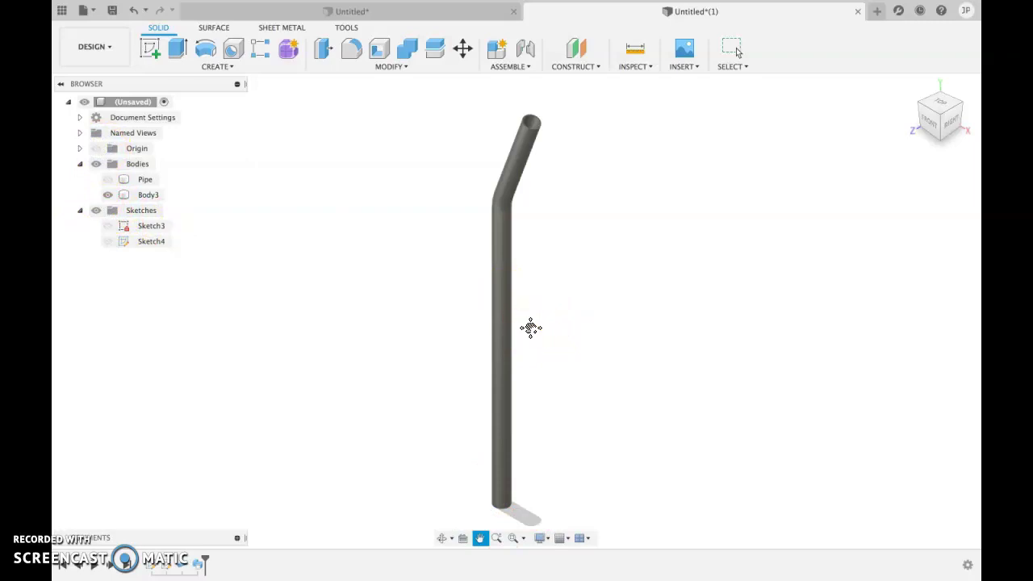
# - Browse the appearance library through Glass, Liquid and Paint to Metal > Aluminum
pyautogui.press('a')
pyautogui.click(812, 376)
pyautogui.click(758, 395)
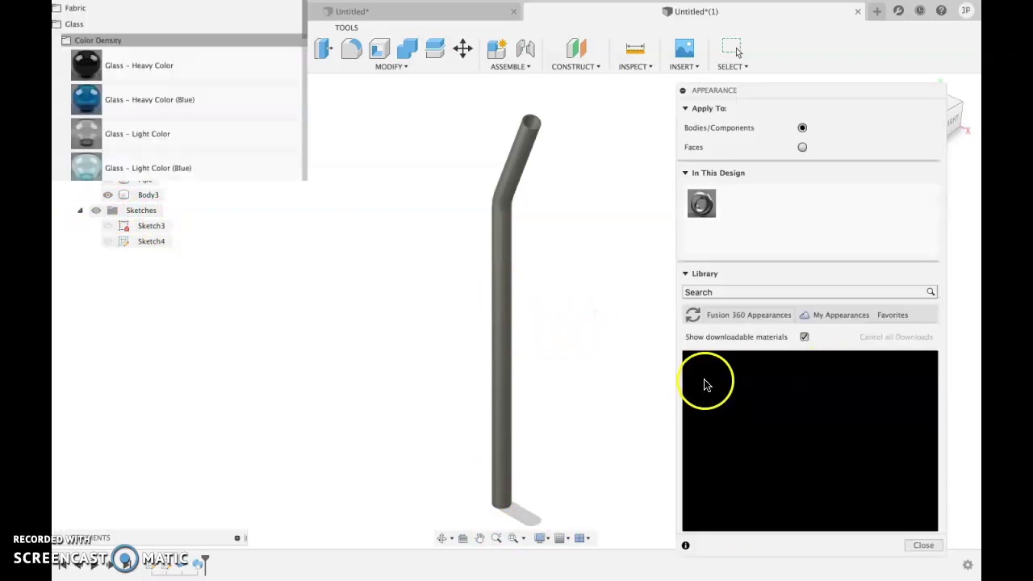
pyautogui.click(685, 371)
pyautogui.click(699, 402)
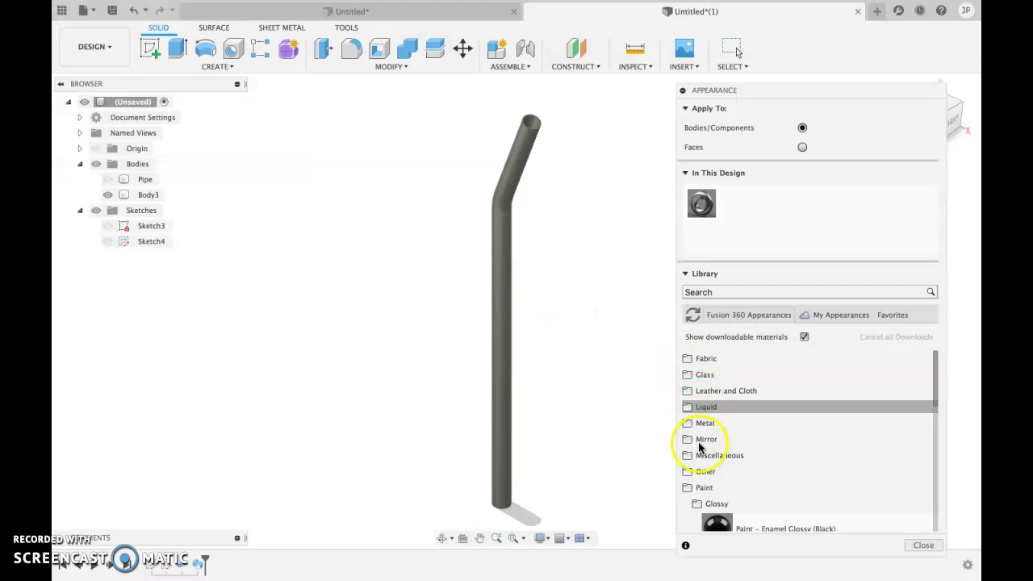
pyautogui.click(686, 488)
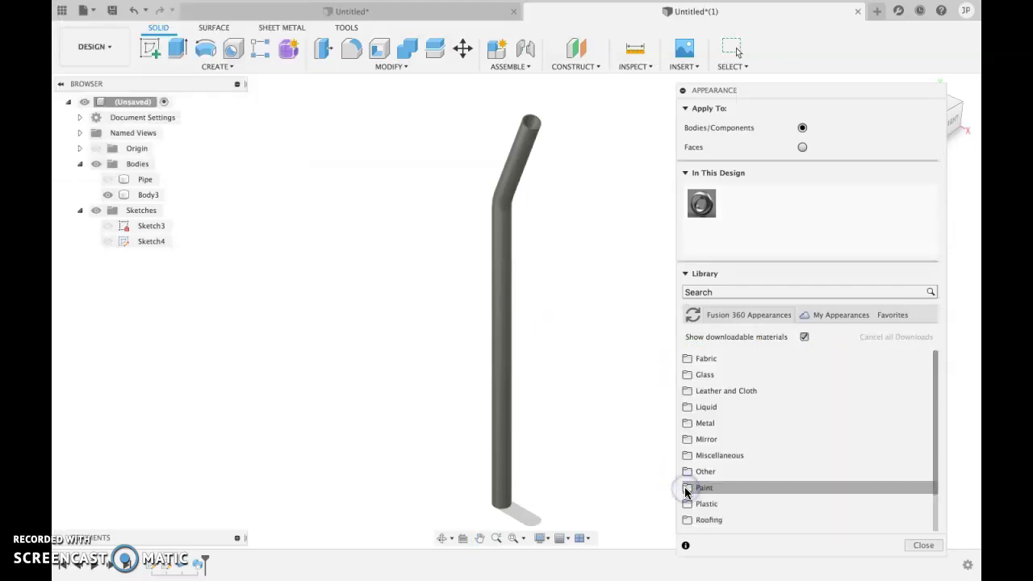
pyautogui.click(688, 423)
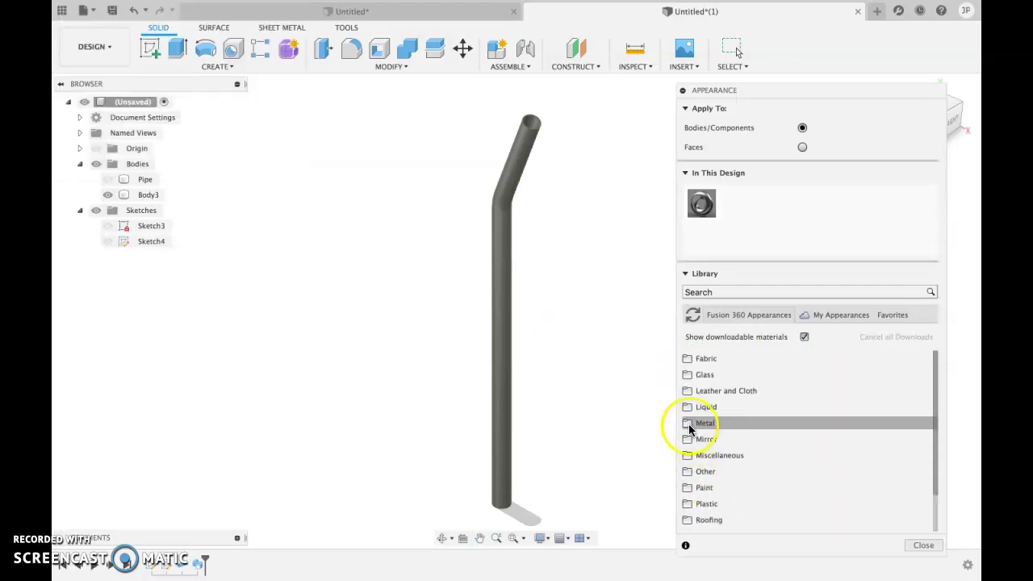
pyautogui.click(707, 438)
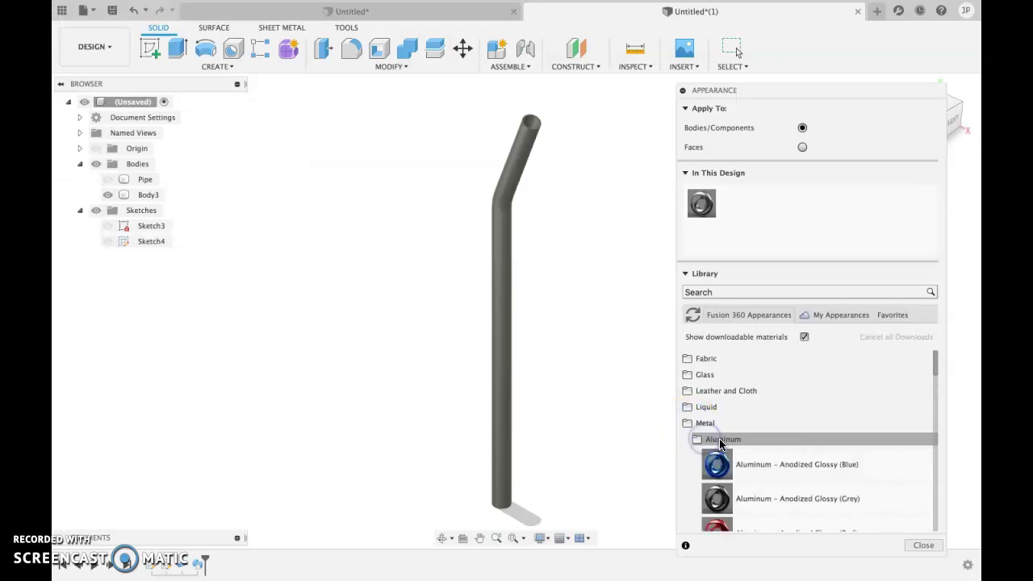
pyautogui.click(761, 477)
pyautogui.scroll(-2, 763, 477)
pyautogui.scroll(-3, 762, 478)
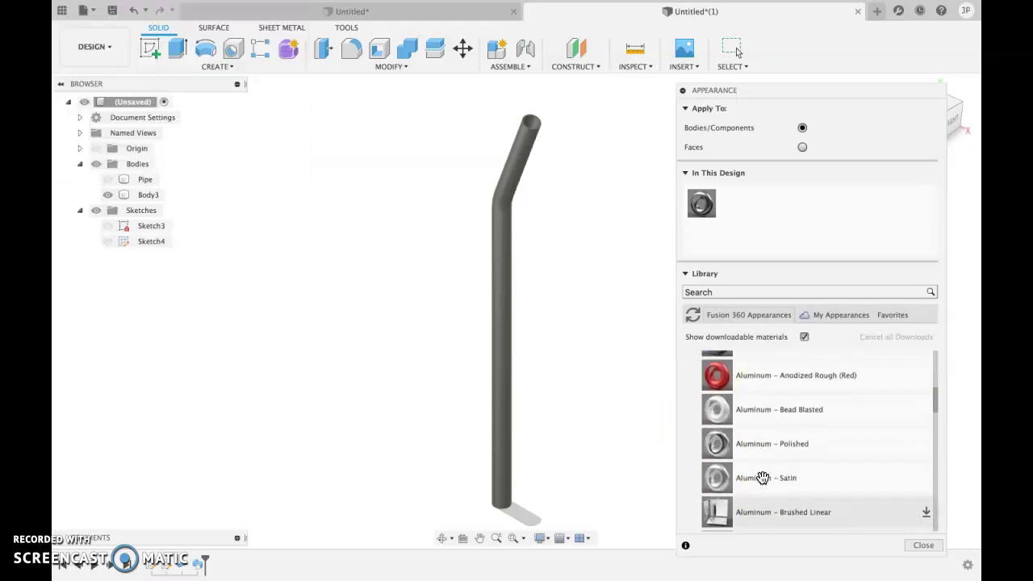
# - Try polished, satin and bead blasted aluminum, settle on Aluminum - Anodized Rough (Red), and exit full screen
pyautogui.click(723, 442)
pyautogui.moveTo(718, 440); pyautogui.dragTo(502, 332)
pyautogui.click(579, 271)
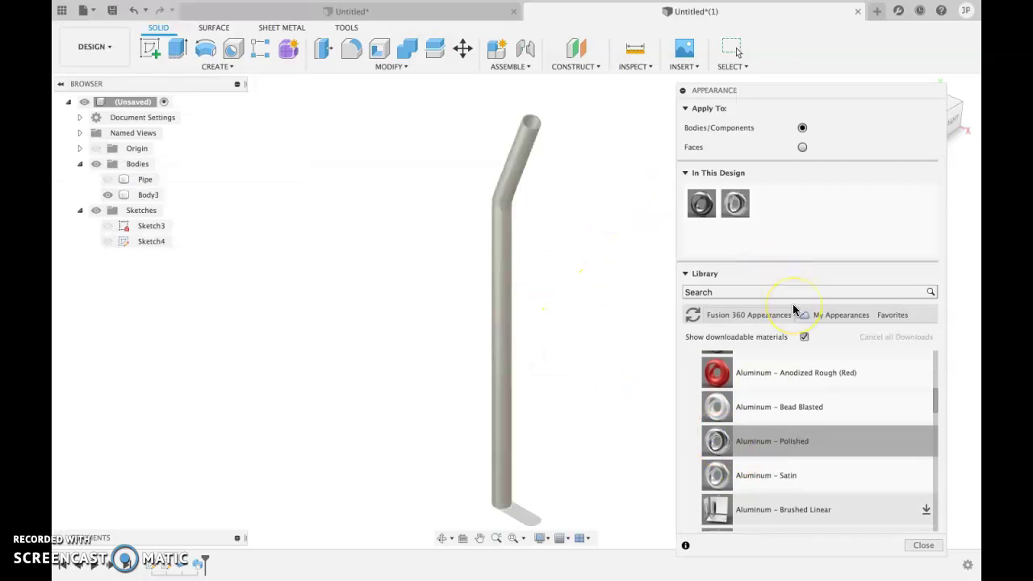
pyautogui.click(720, 474)
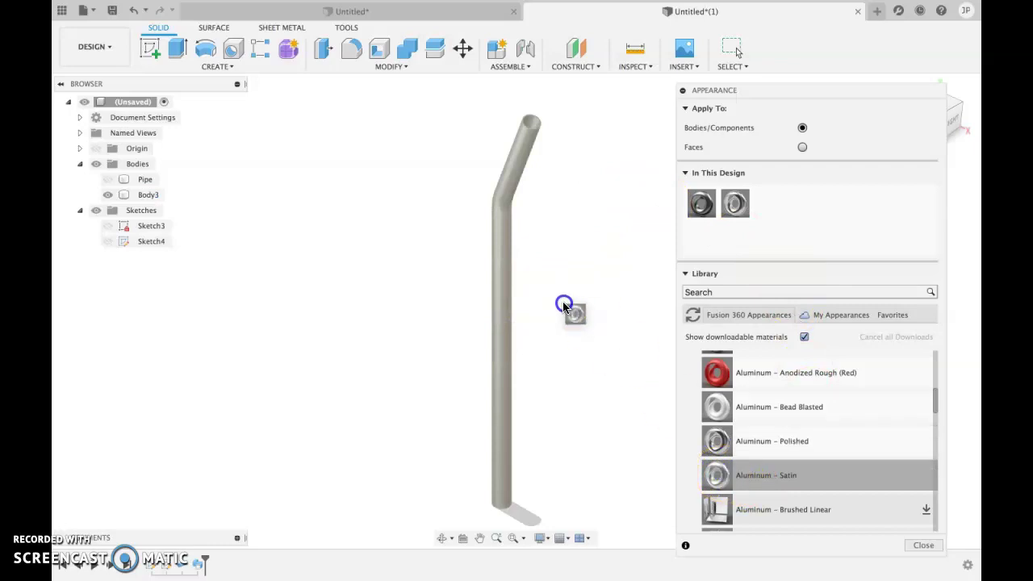
pyautogui.moveTo(564, 306); pyautogui.dragTo(502, 296)
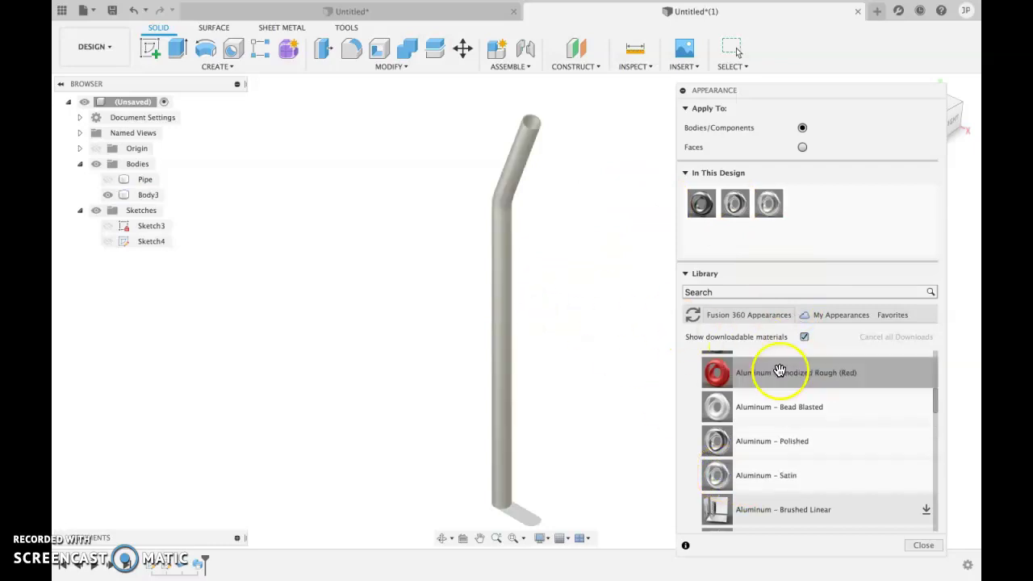
pyautogui.moveTo(715, 405); pyautogui.dragTo(503, 312)
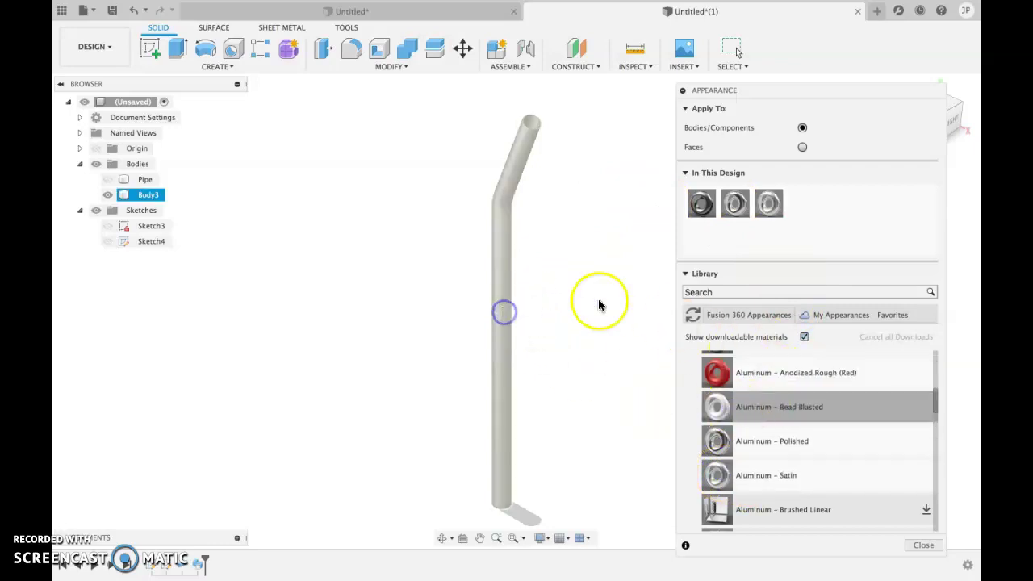
pyautogui.moveTo(715, 371); pyautogui.dragTo(505, 196)
pyautogui.click(615, 214)
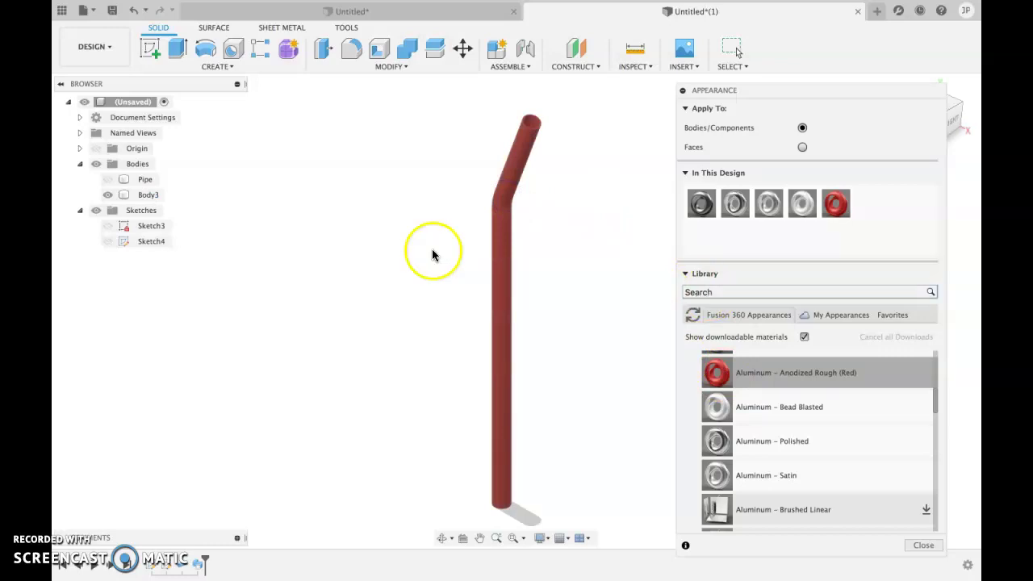
pyautogui.moveTo(839, 27)
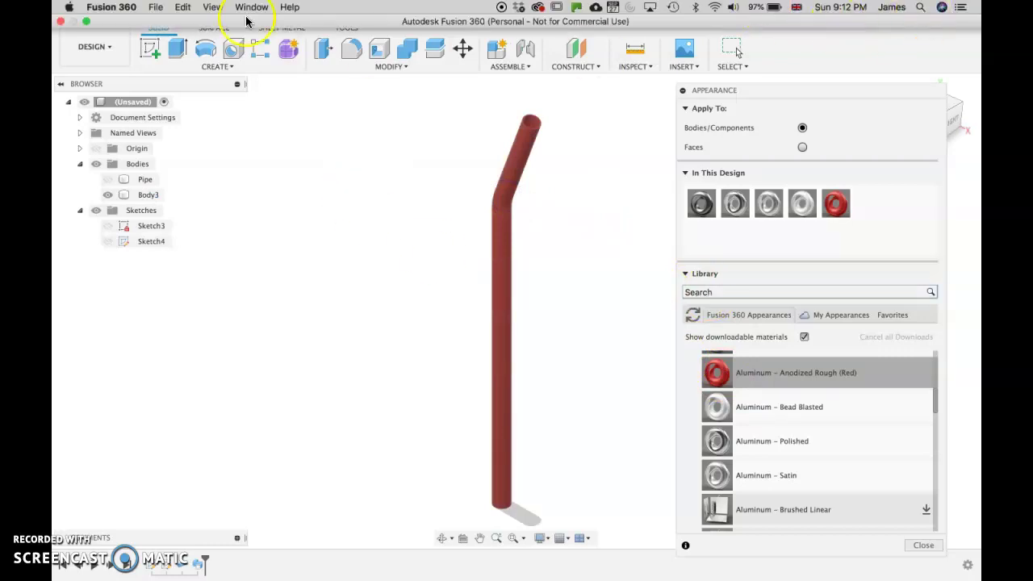
pyautogui.click(87, 24)
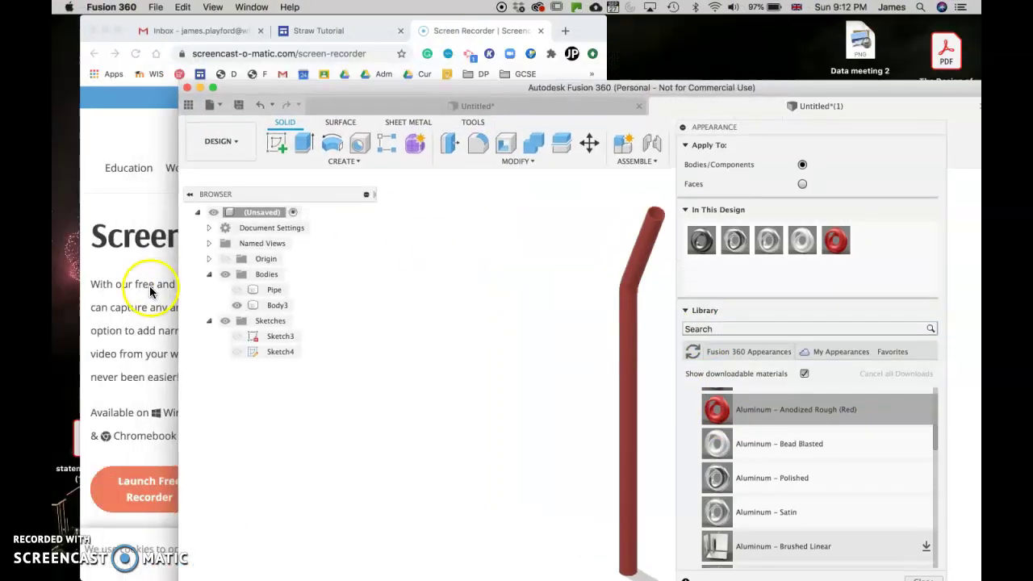